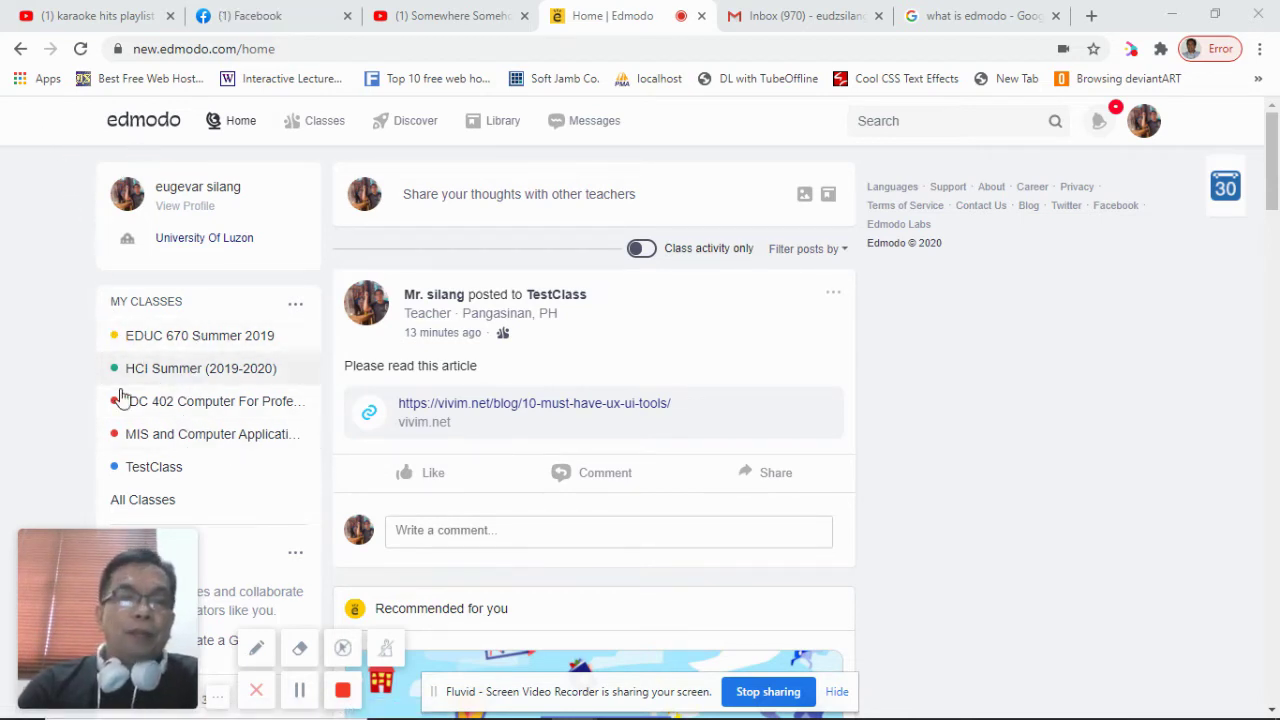
Step: Open the TestClass class page from My Classes in the left sidebar
click(199, 479)
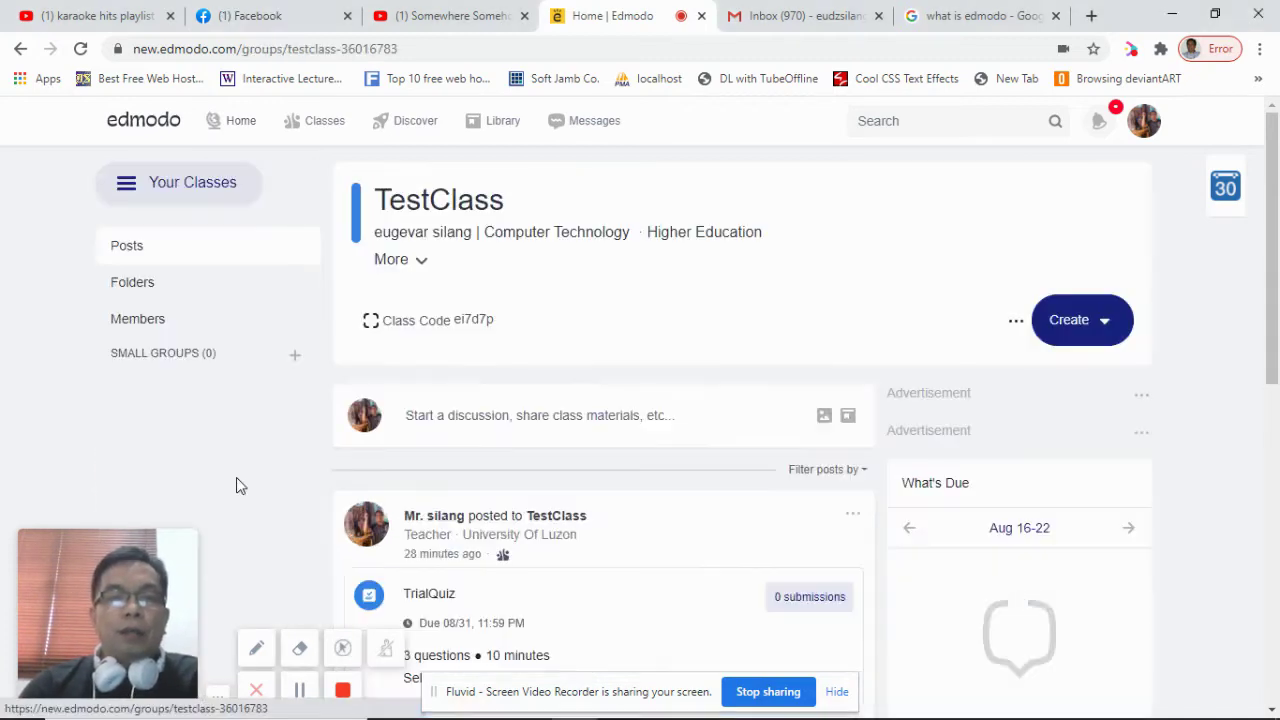
Step: Scroll through the TestClass feed to look over the TrialQuiz and other posts
scroll(583, 360, down, 2)
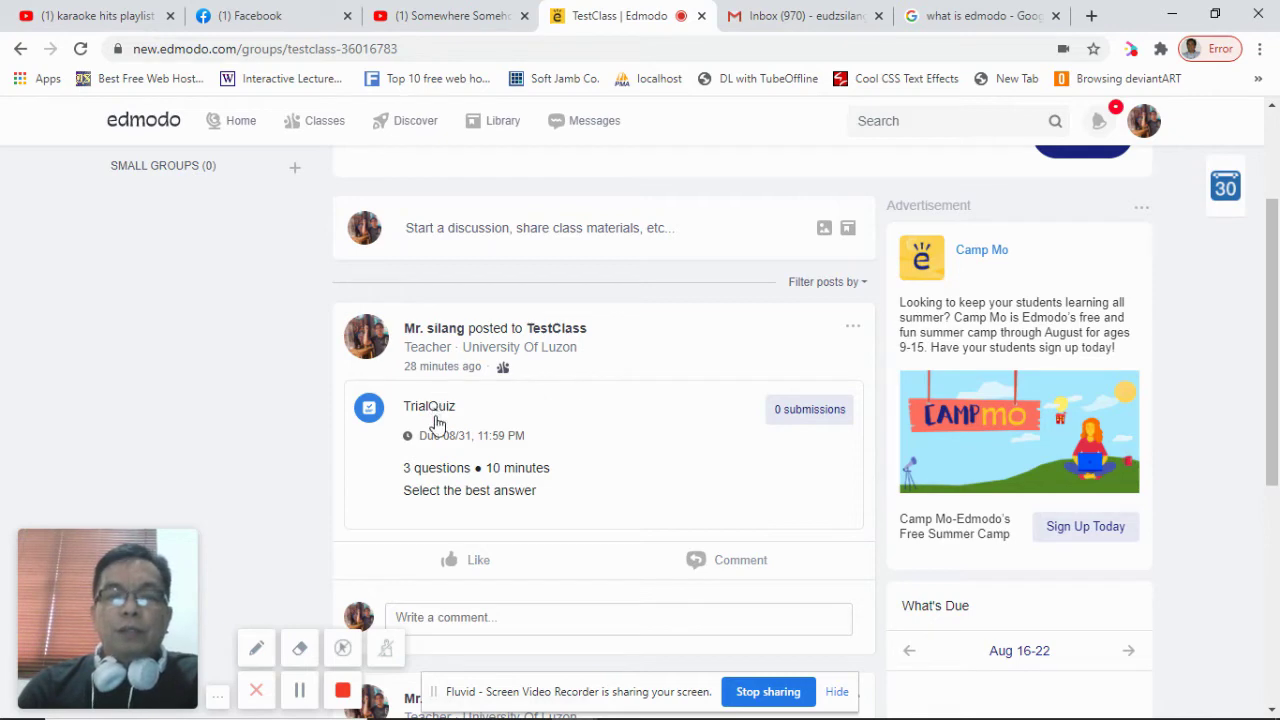
scroll(512, 398, down, 5)
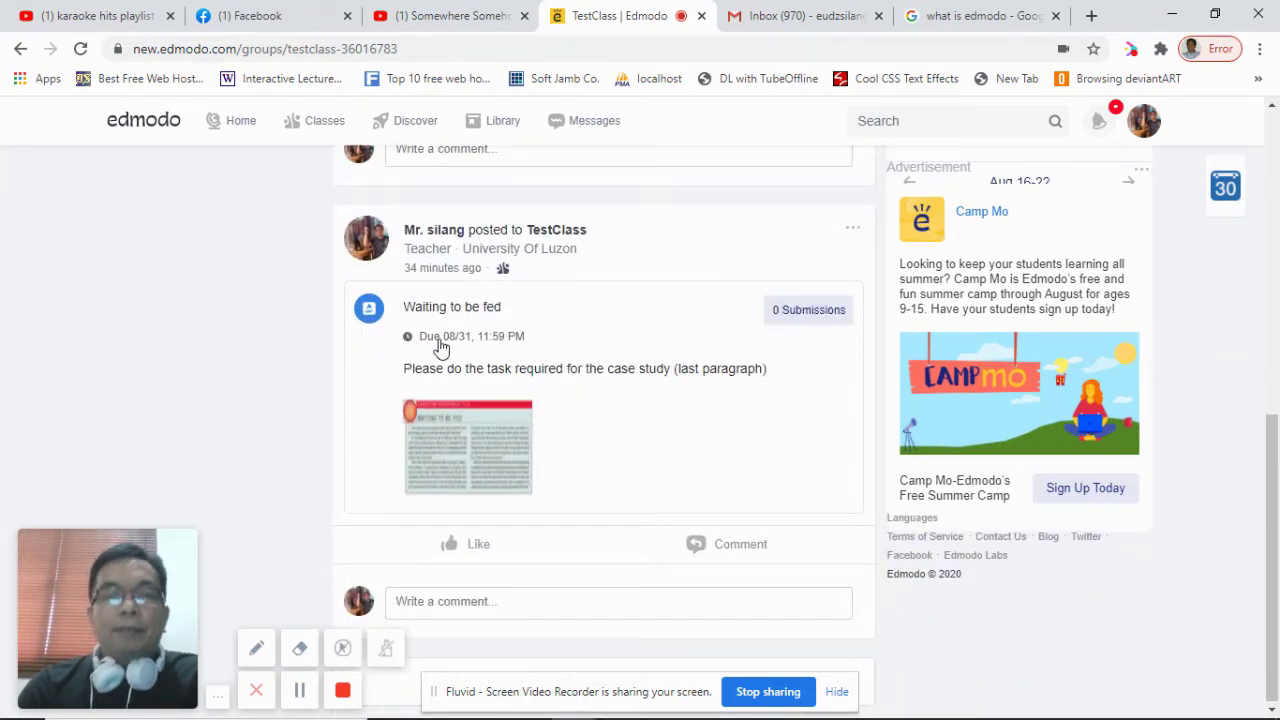
scroll(570, 535, up, 8)
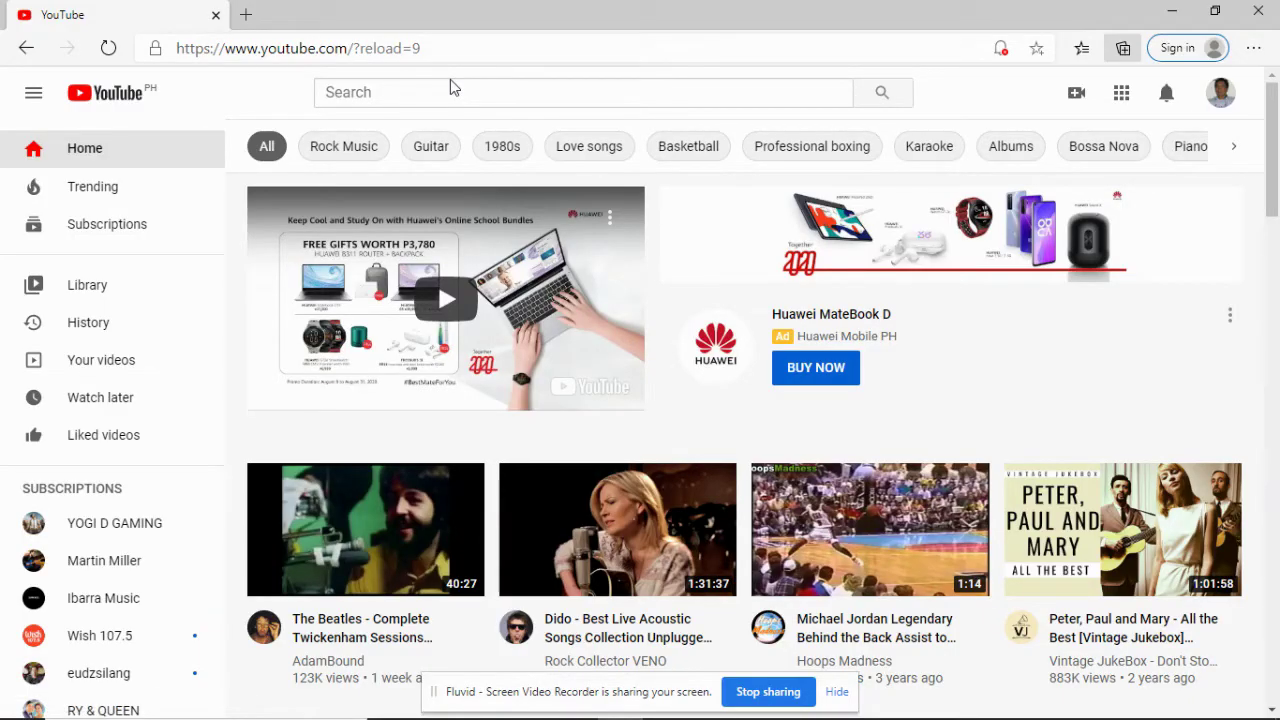
Step: Load edmodo.com in the second browser window in place of YouTube
drag(423, 46, 145, 46)
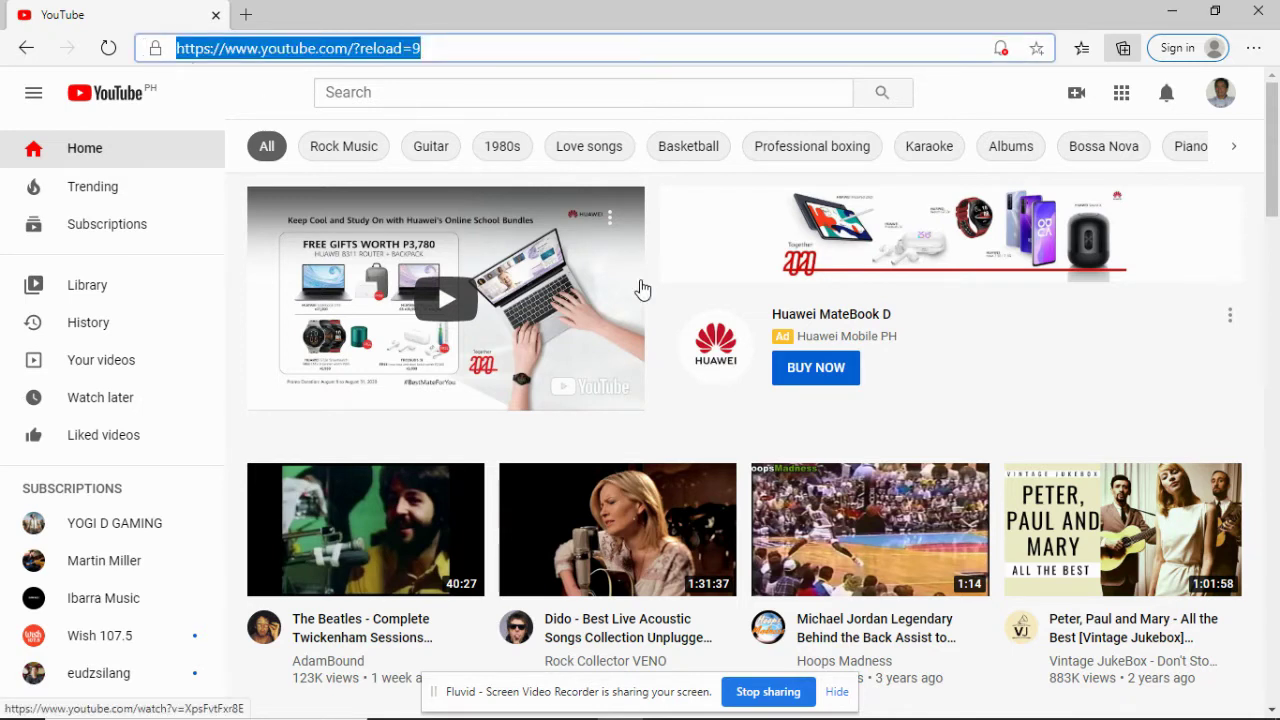
text(edm)
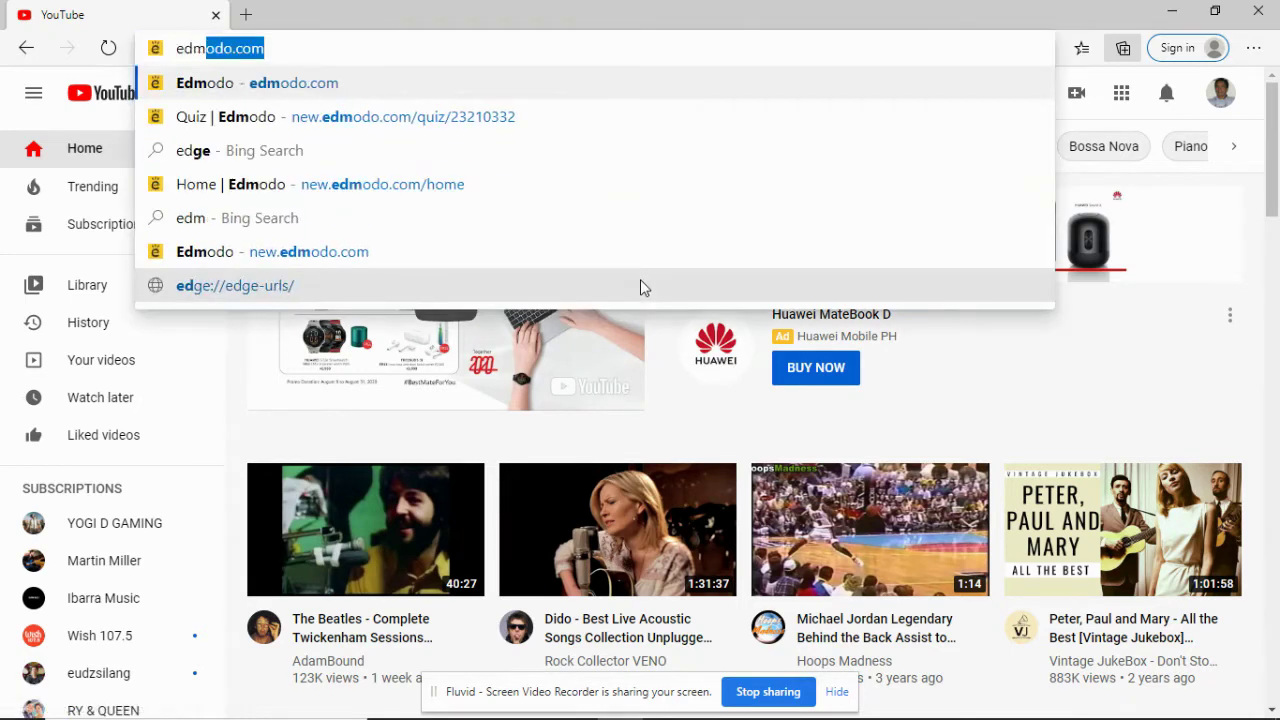
text(odo.com)
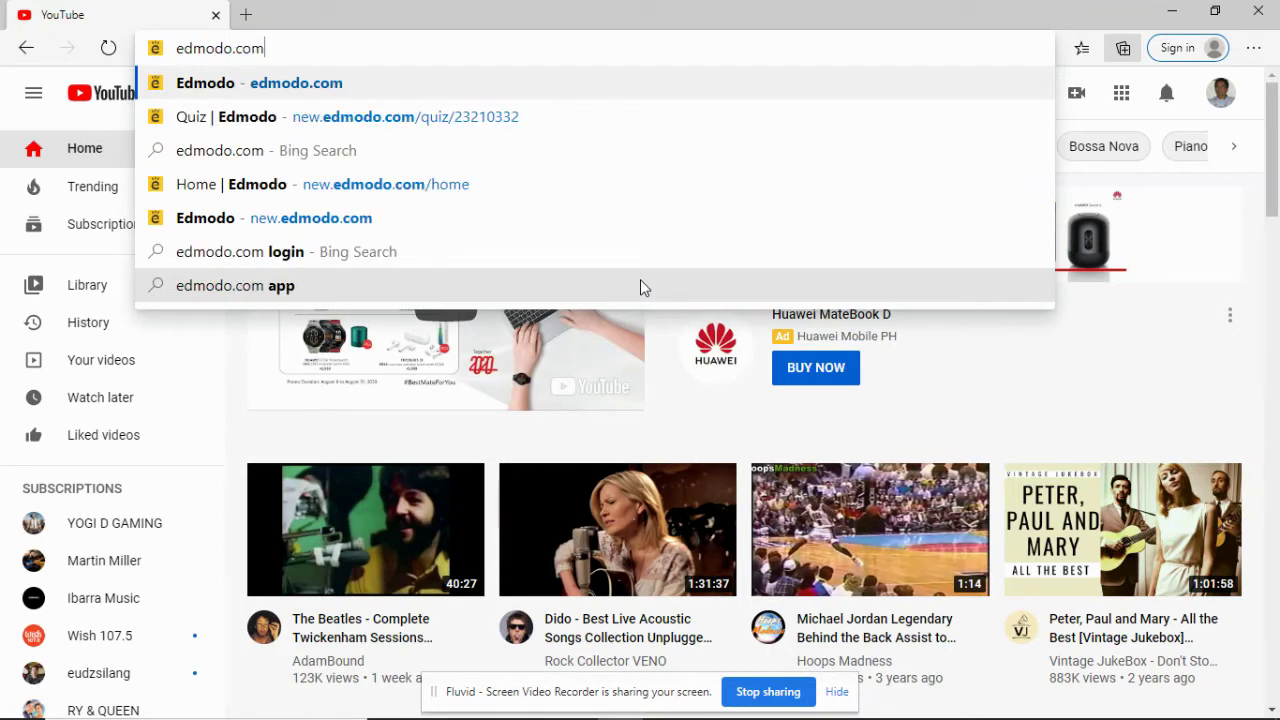
key(Return)
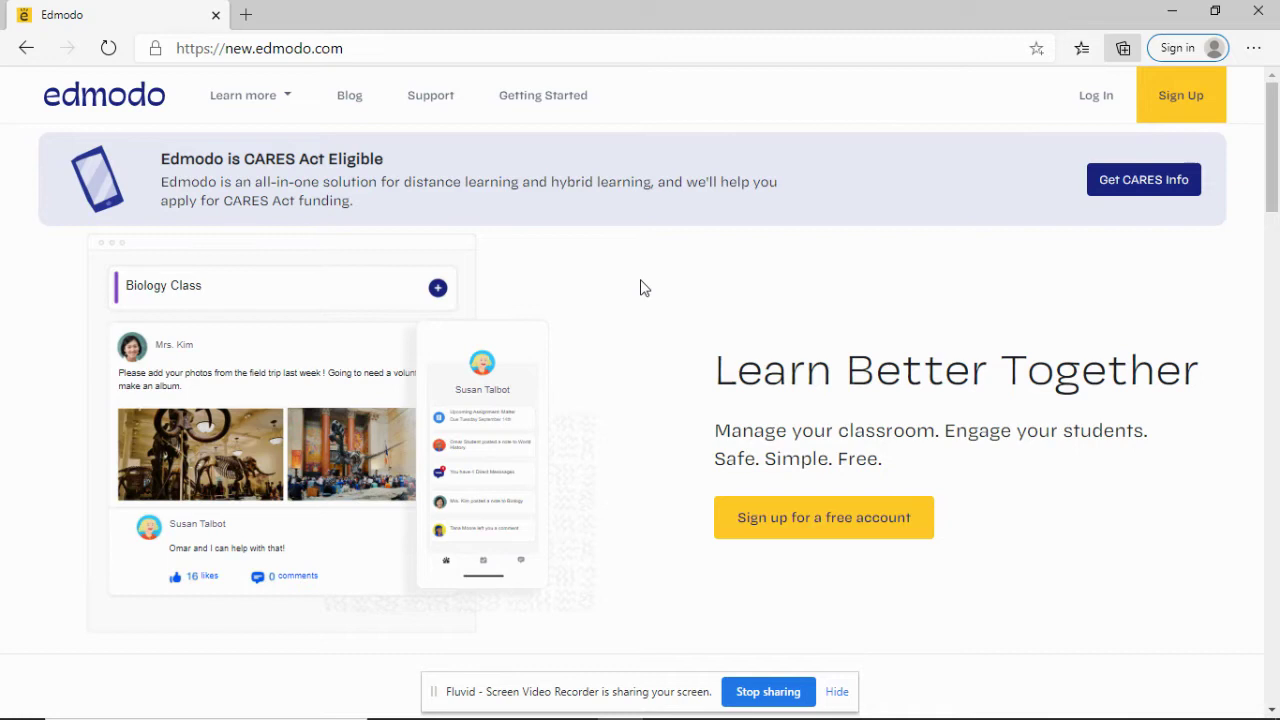
Step: Start a free student account signup and paste the TestClass class code
click(818, 531)
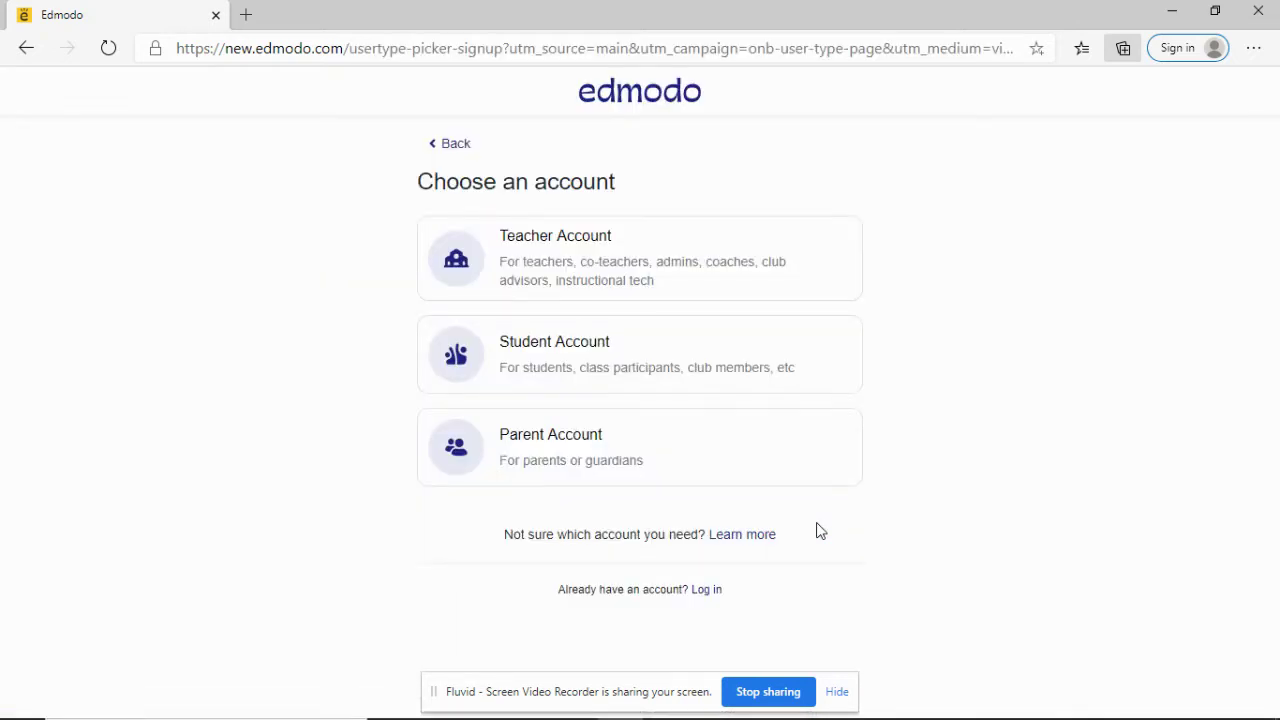
click(543, 369)
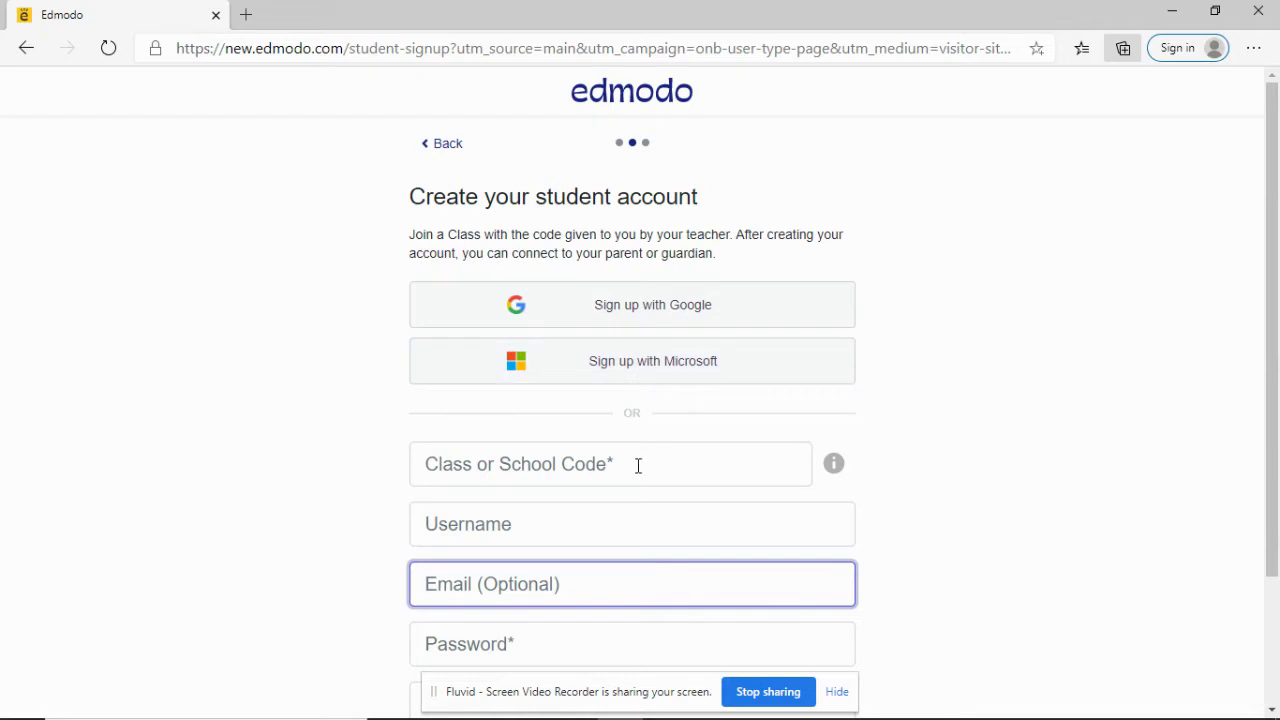
scroll(637, 463, down, 1)
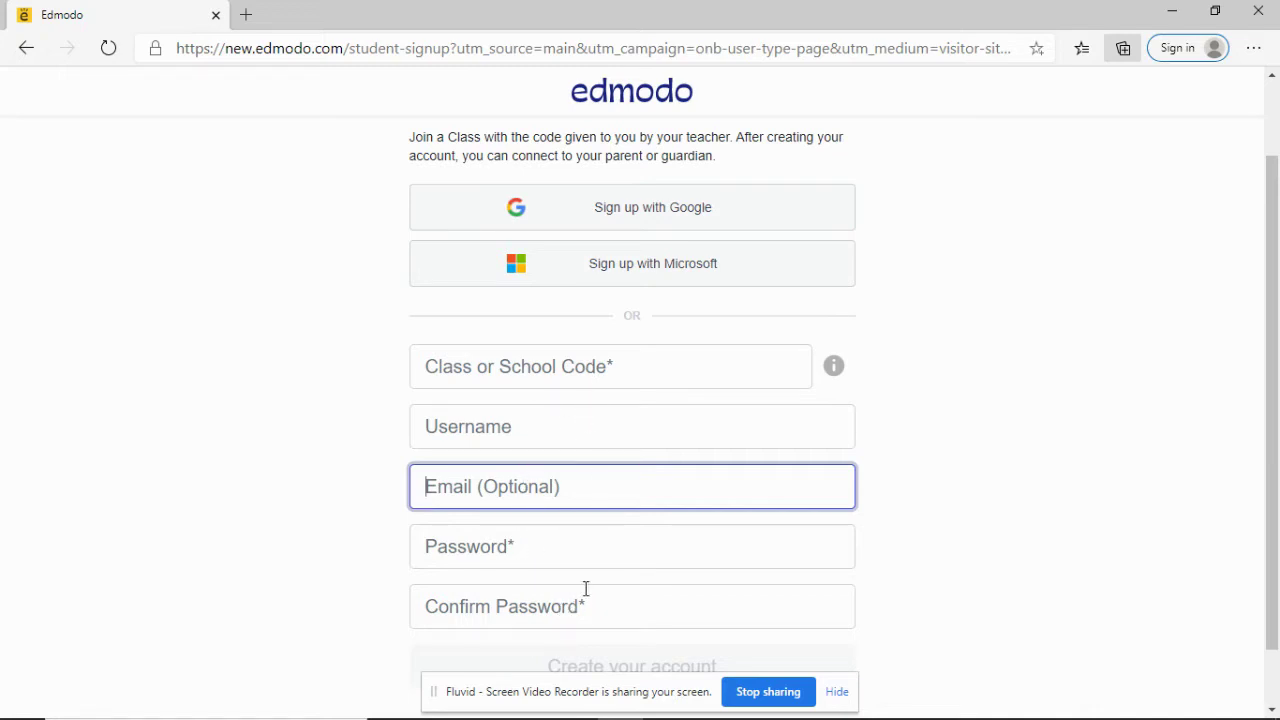
mouse_move(590, 718)
click(610, 366)
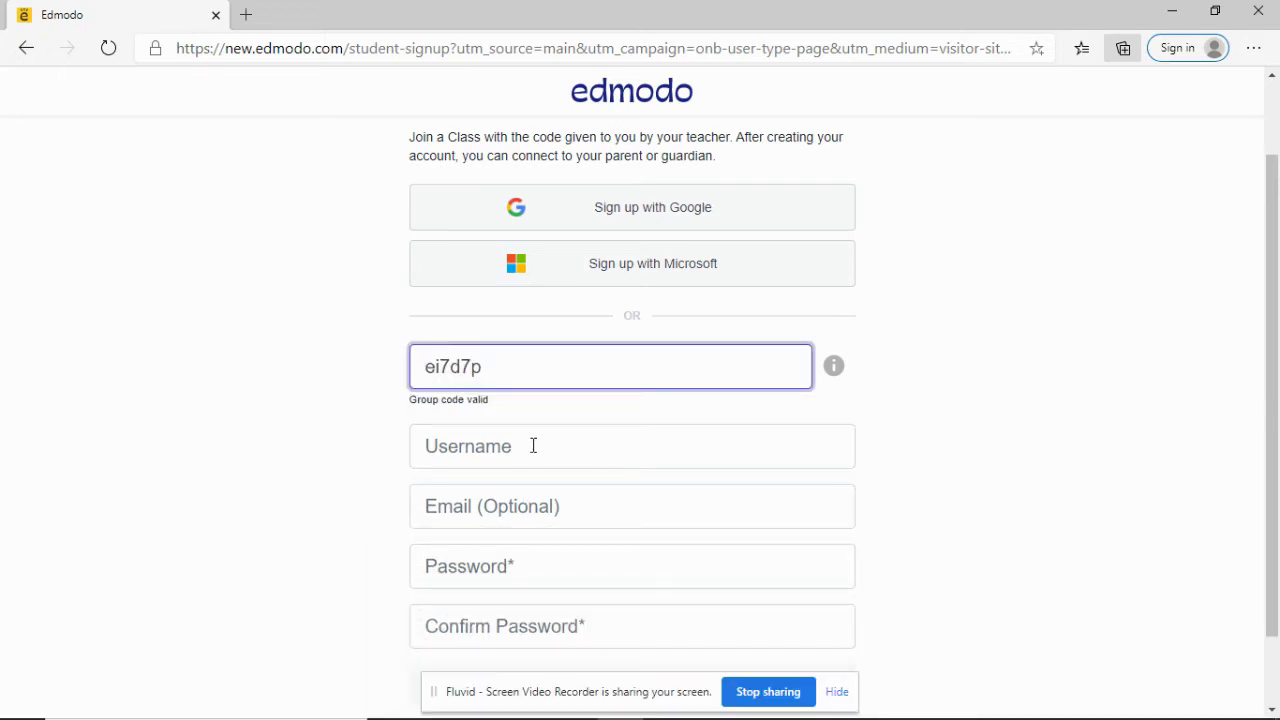
Step: Enter a new student username and type the password in both password fields
click(525, 446)
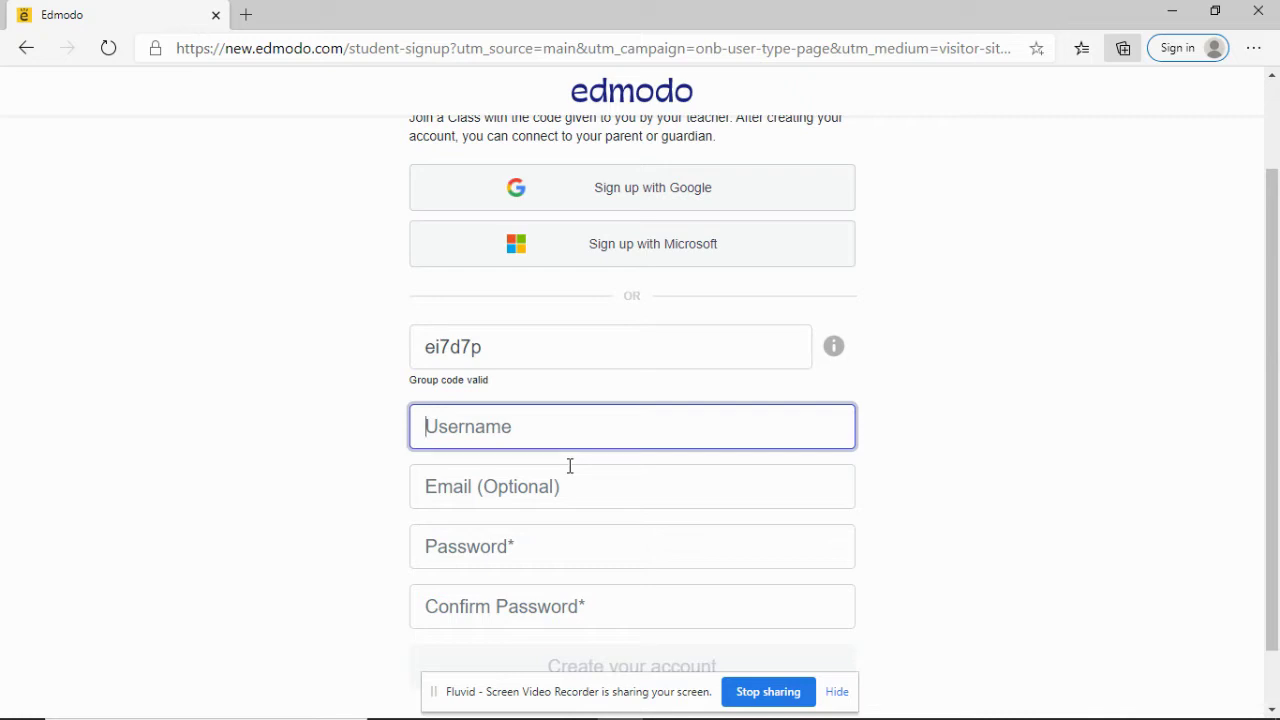
text(Stud)
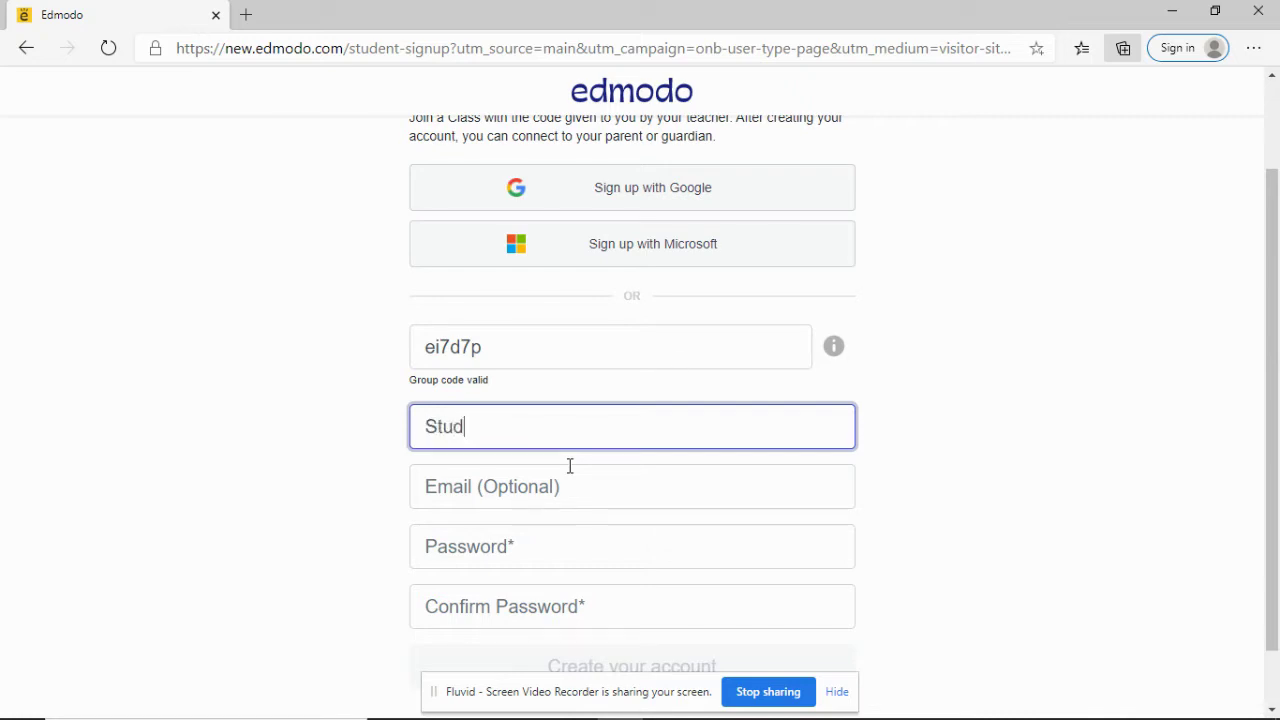
text(NameTest2)
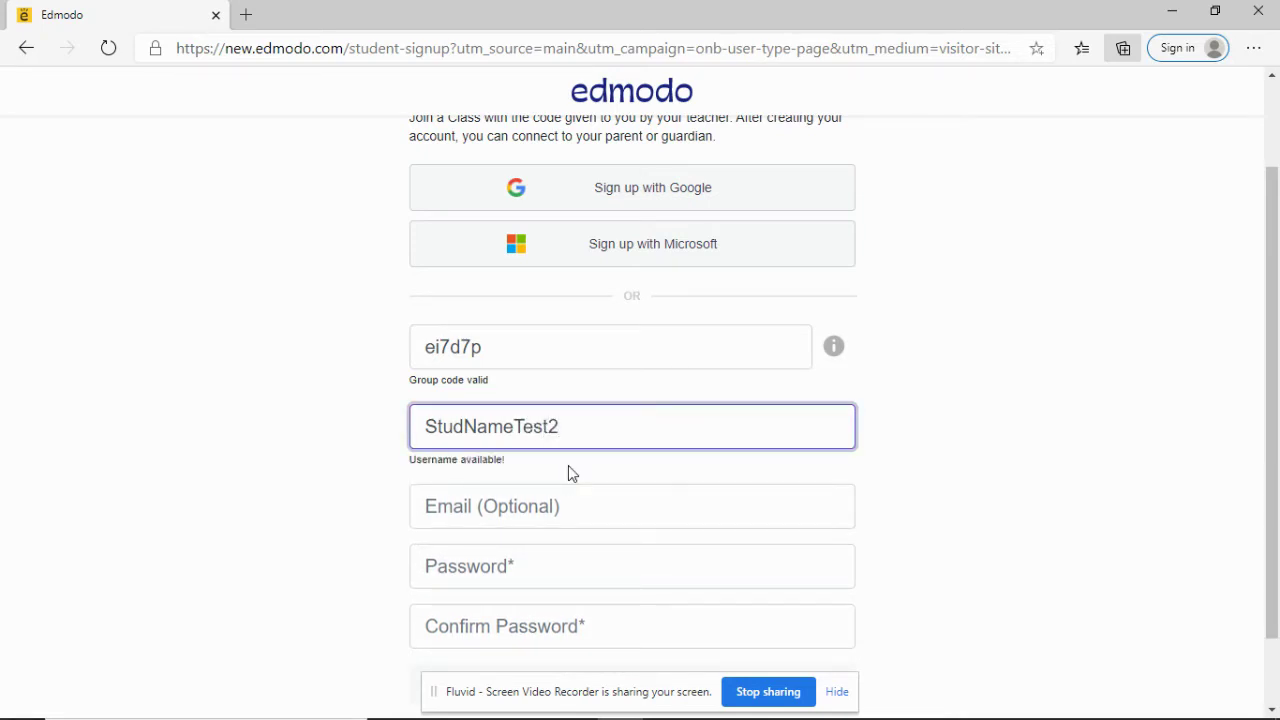
click(531, 568)
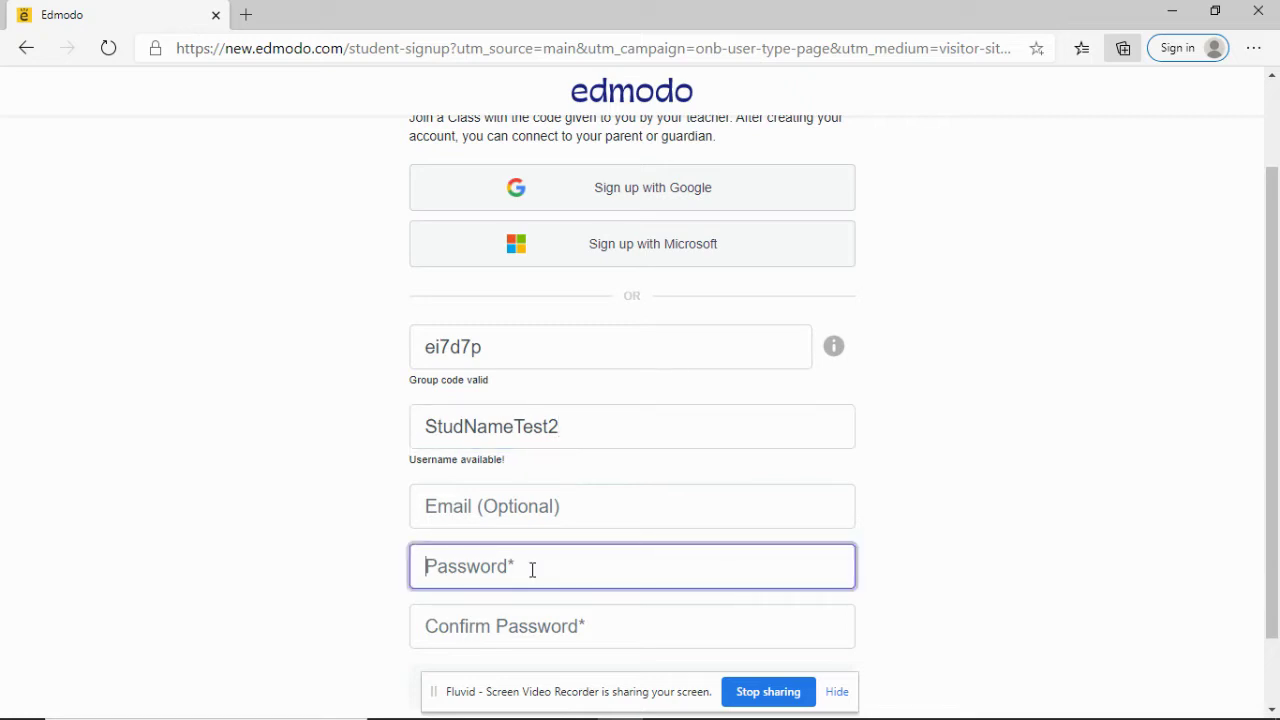
text(•••••••••••••••)
key(Tab)
text(••••••••••••••)
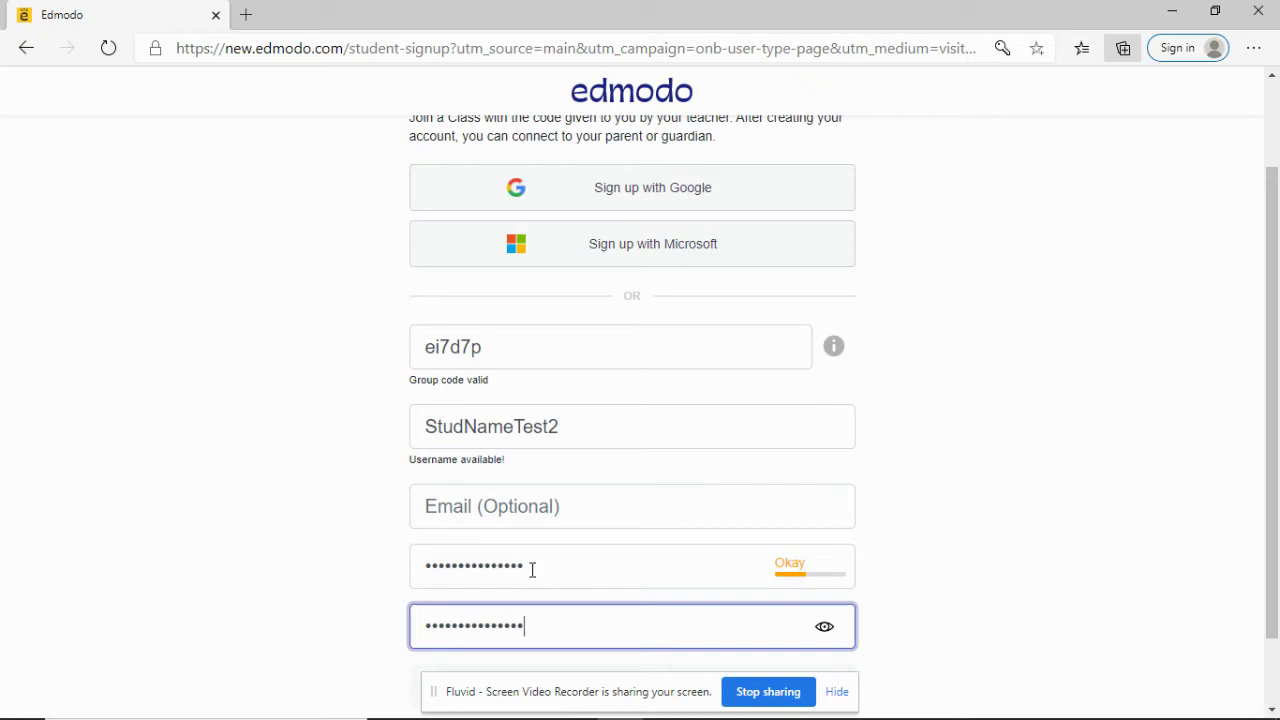
text(•)
scroll(969, 515, down, 1)
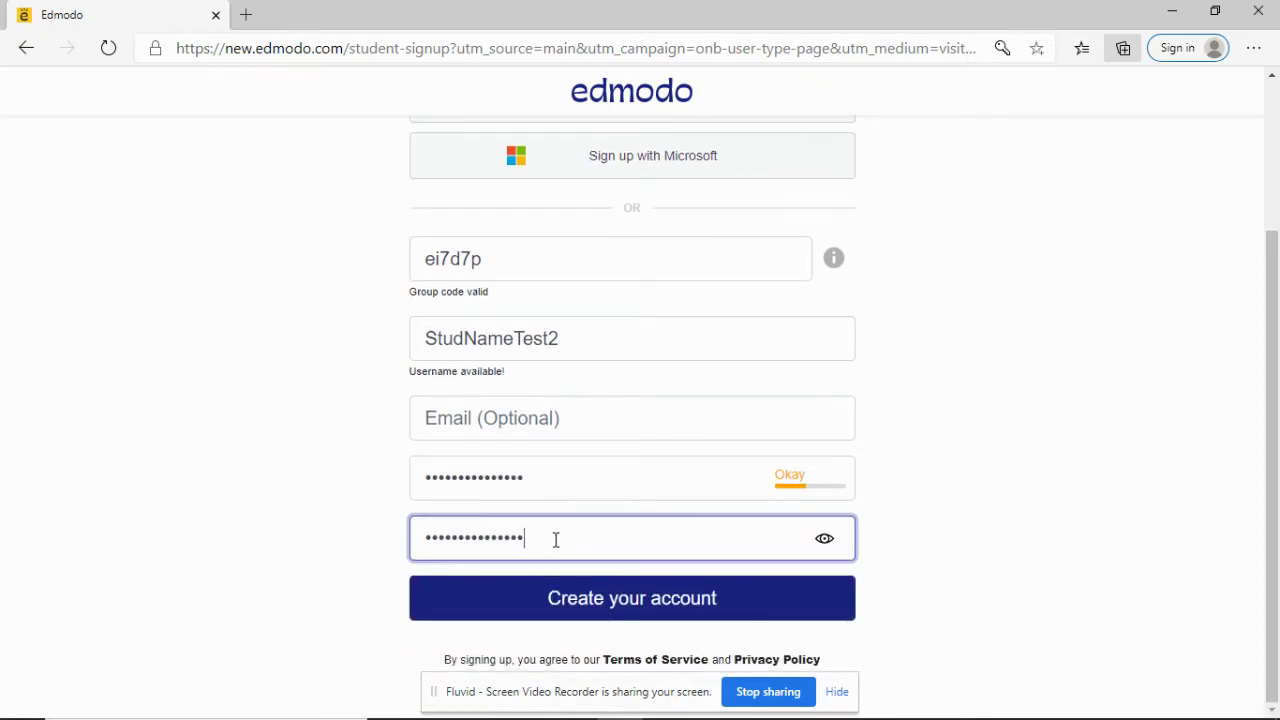
Step: Submit the signup form and enter the student's first and last name
click(540, 608)
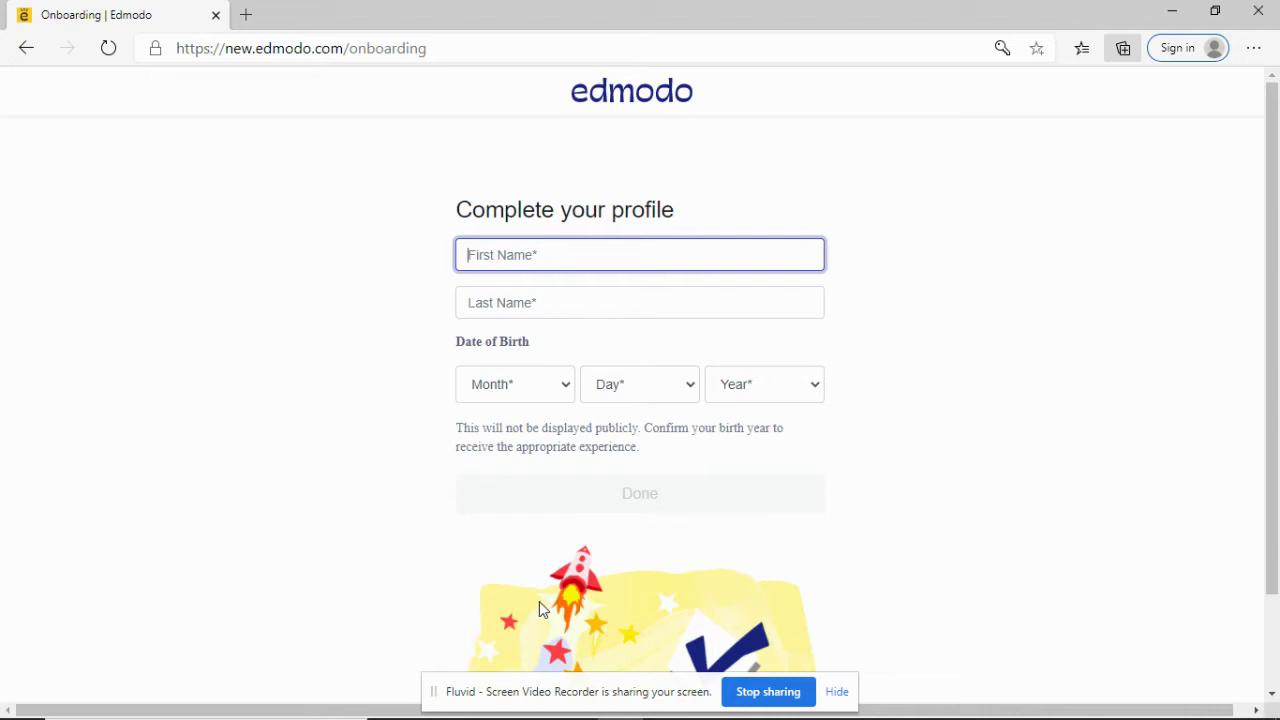
text(Ivana)
key(Tab)
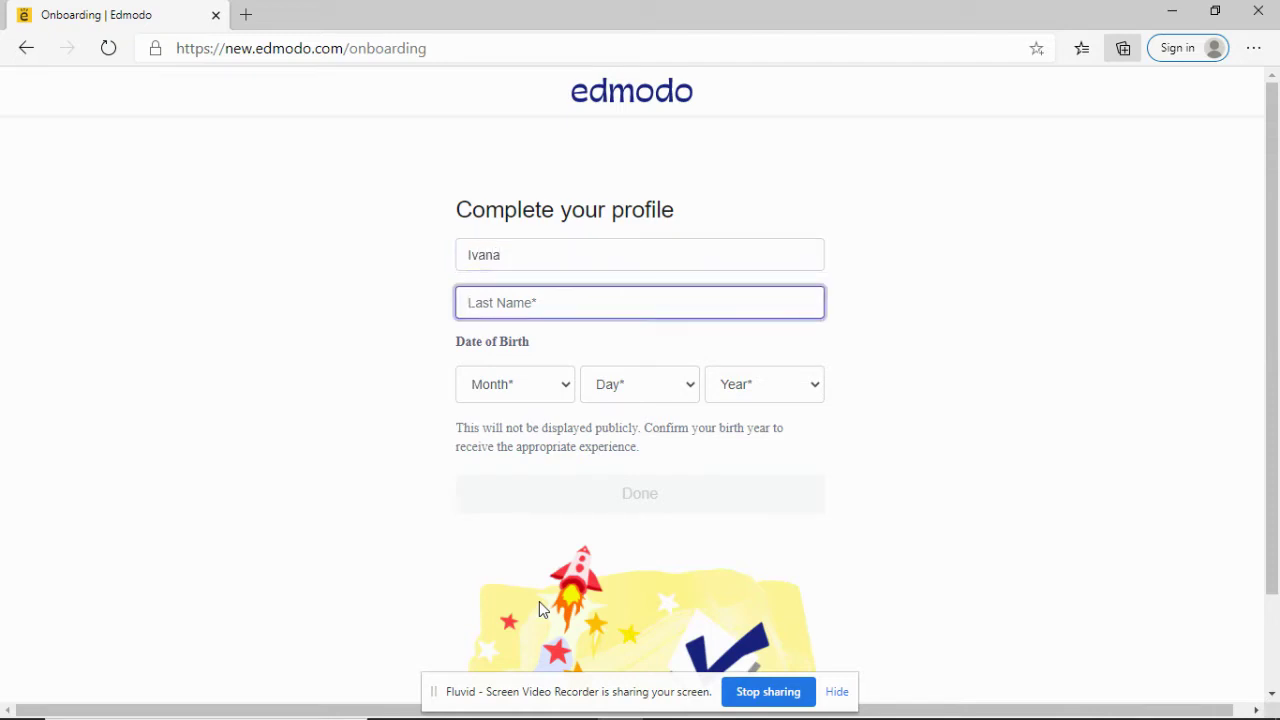
text(Alawi)
key(Tab)
Step: Set the birth date to December 10, 2000 and submit the profile
key(d)
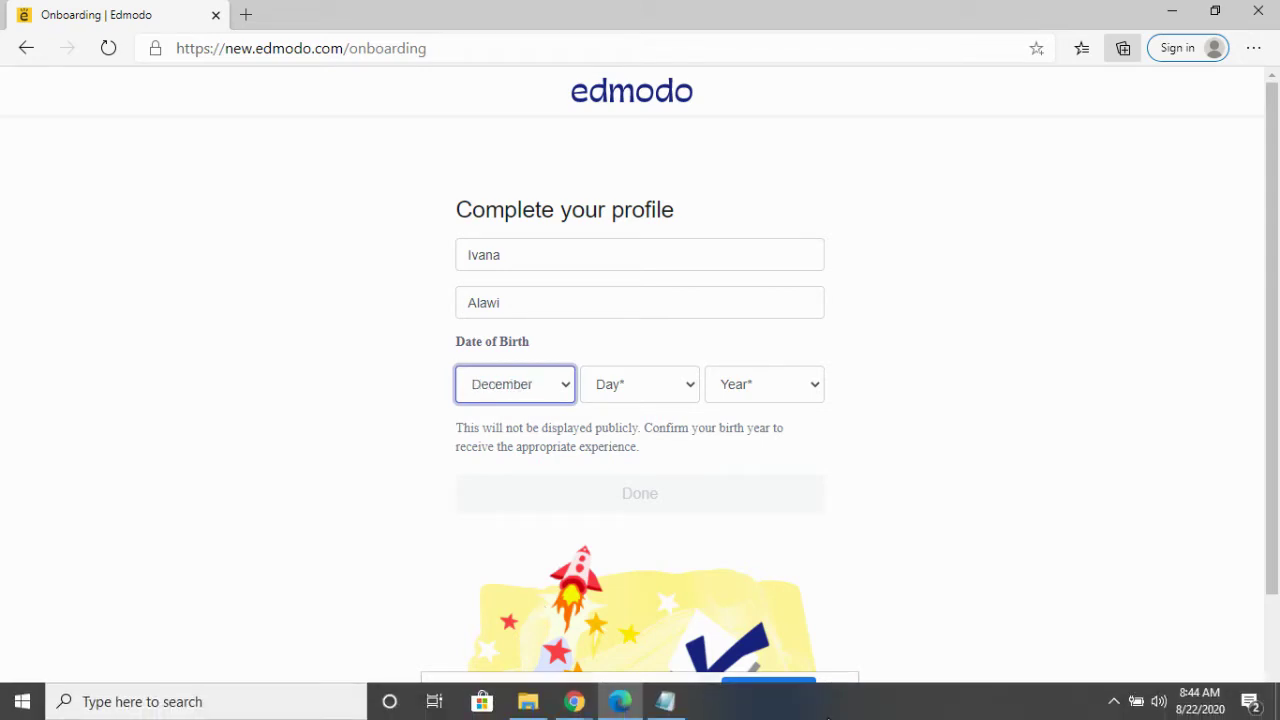
click(650, 397)
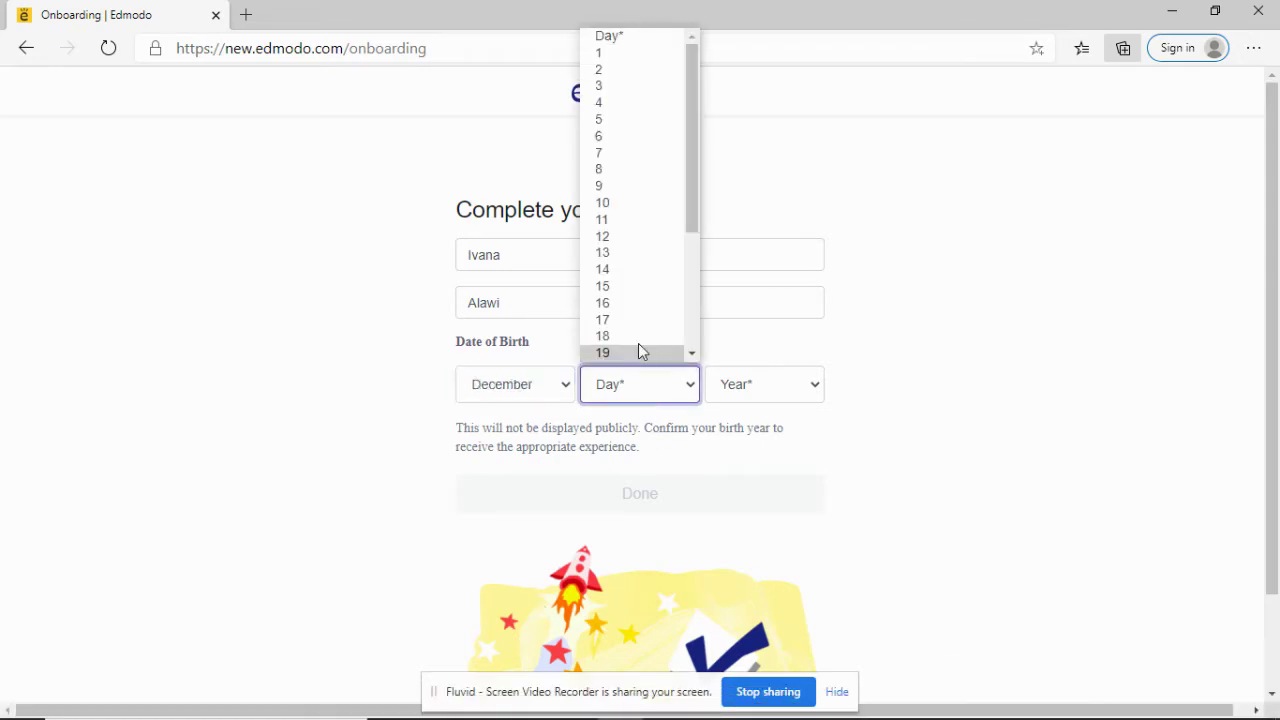
click(606, 207)
click(743, 394)
scroll(749, 340, down, 5)
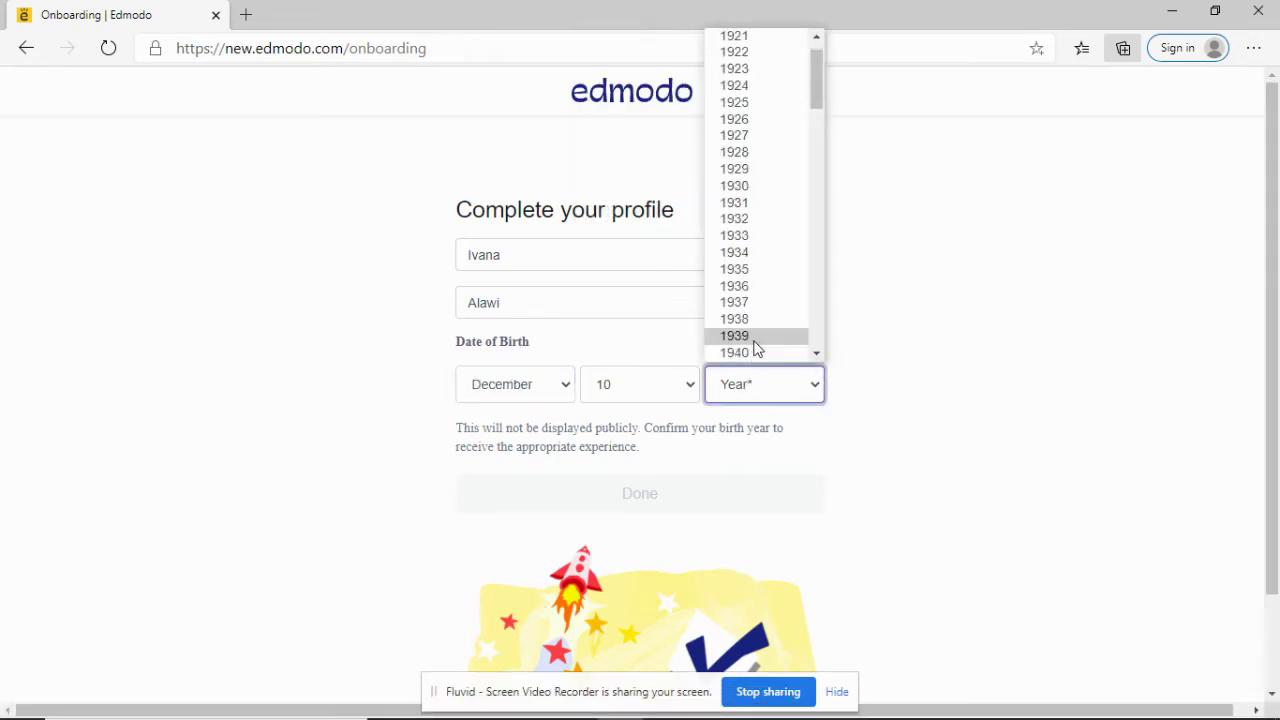
scroll(749, 345, down, 18)
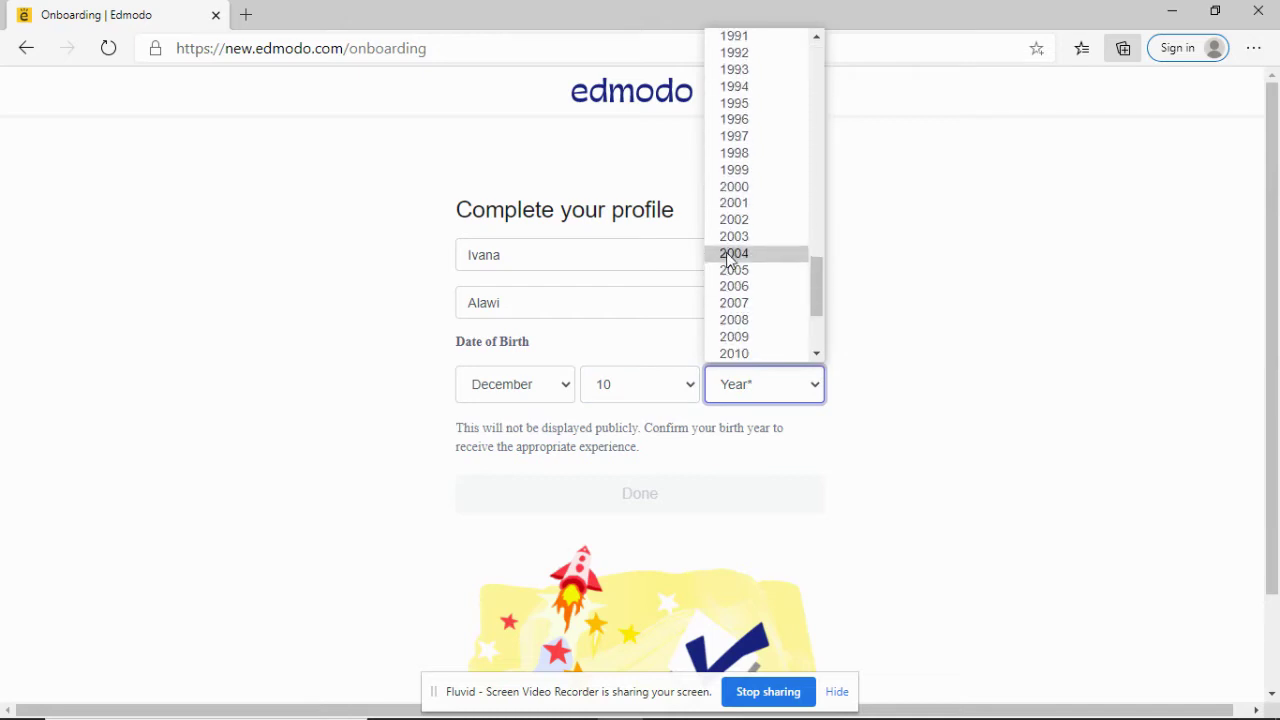
click(747, 190)
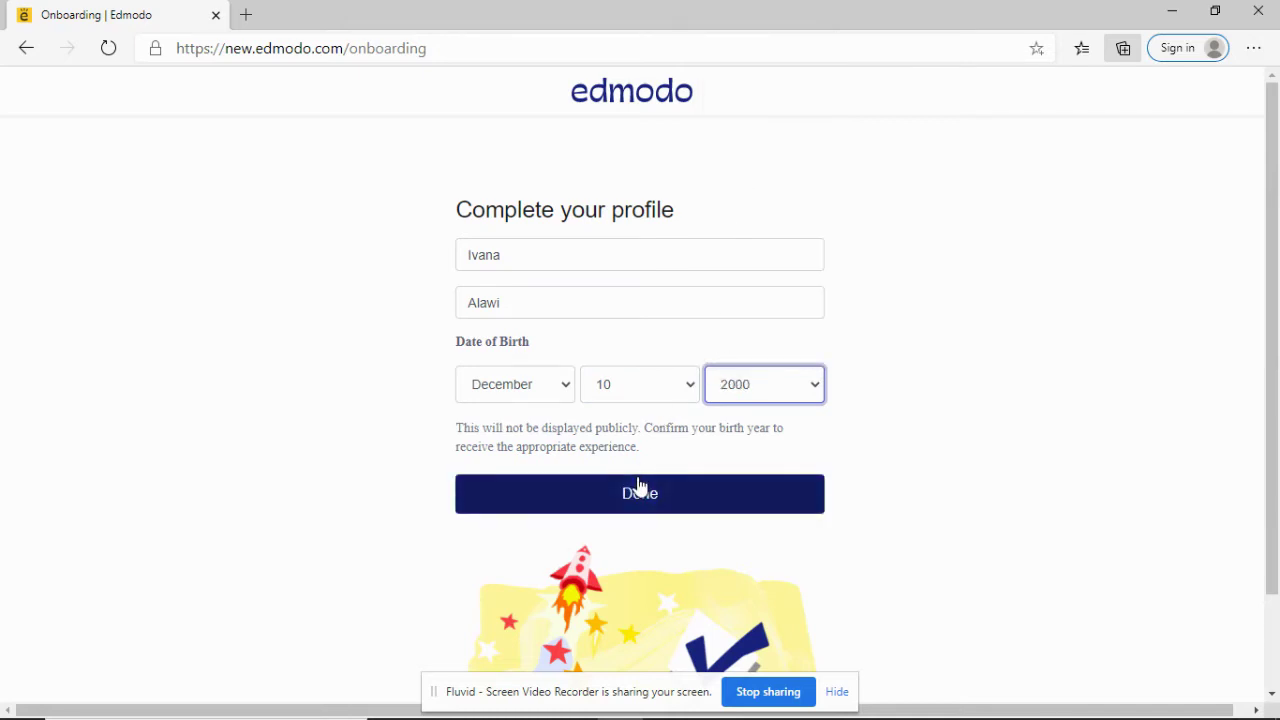
click(640, 496)
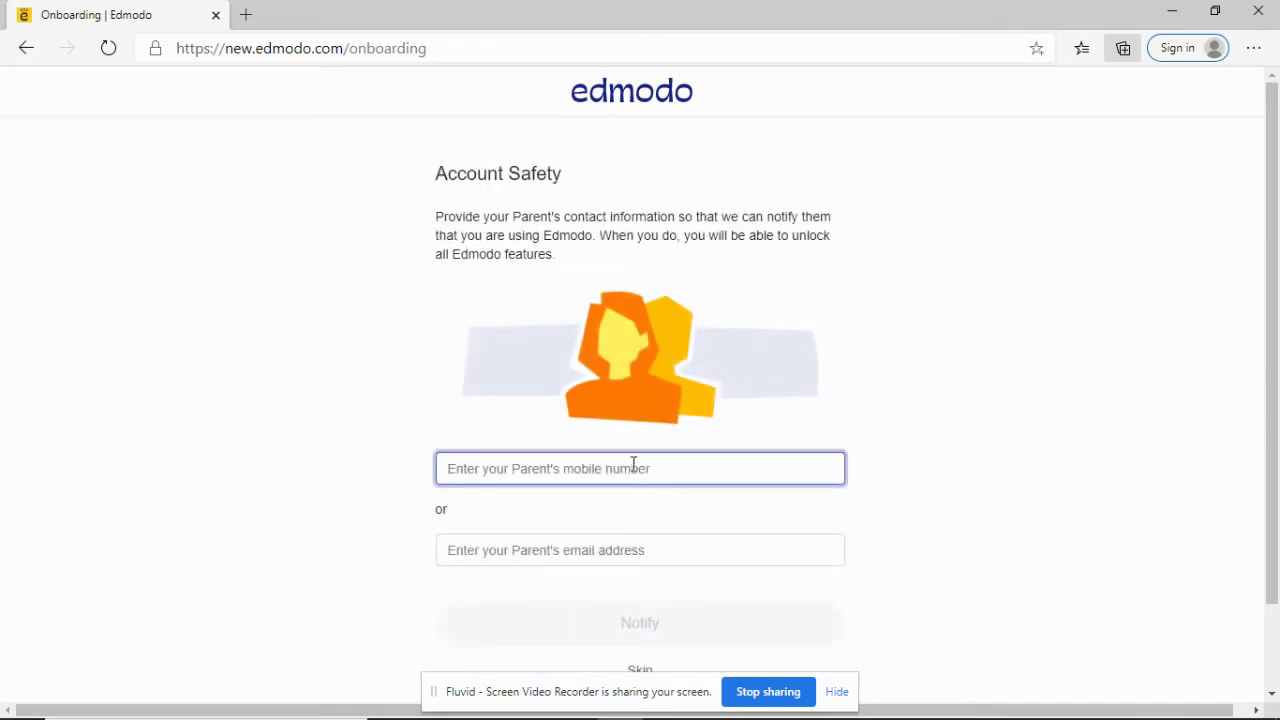
scroll(366, 326, down, 2)
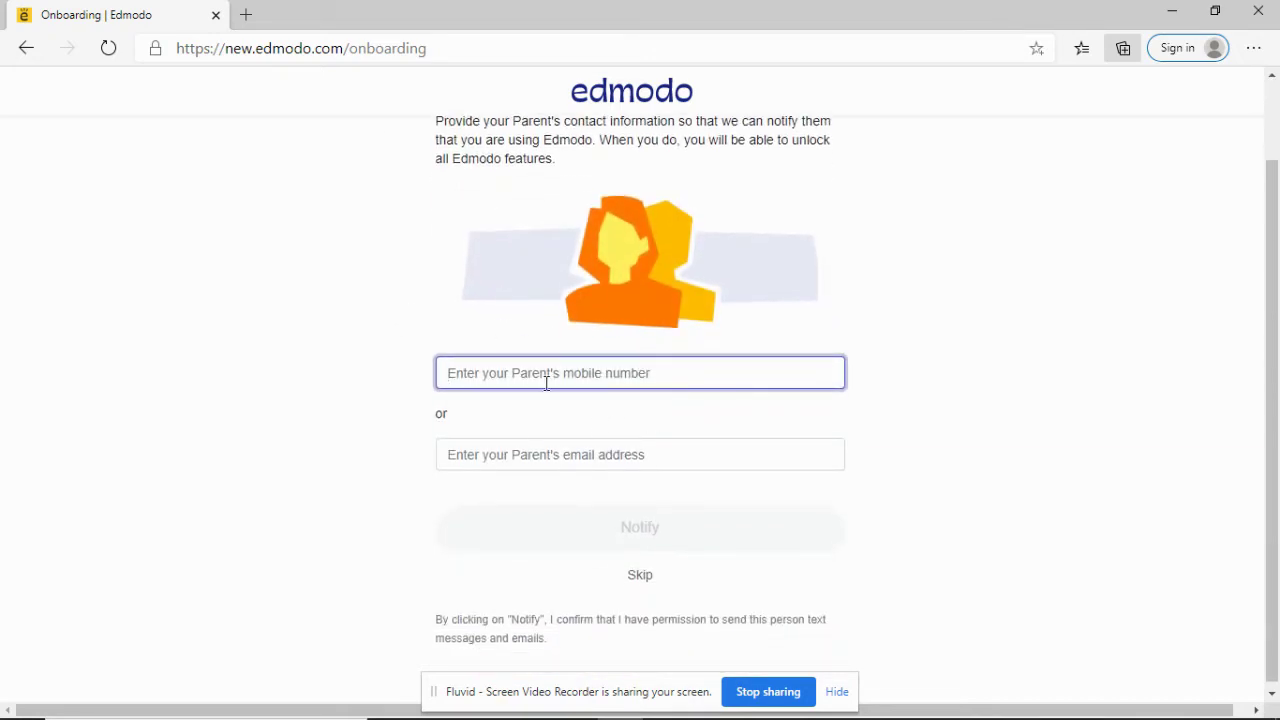
Step: Skip the parent-contact step, dismiss the welcome message, and find the TrialQuiz post
click(636, 577)
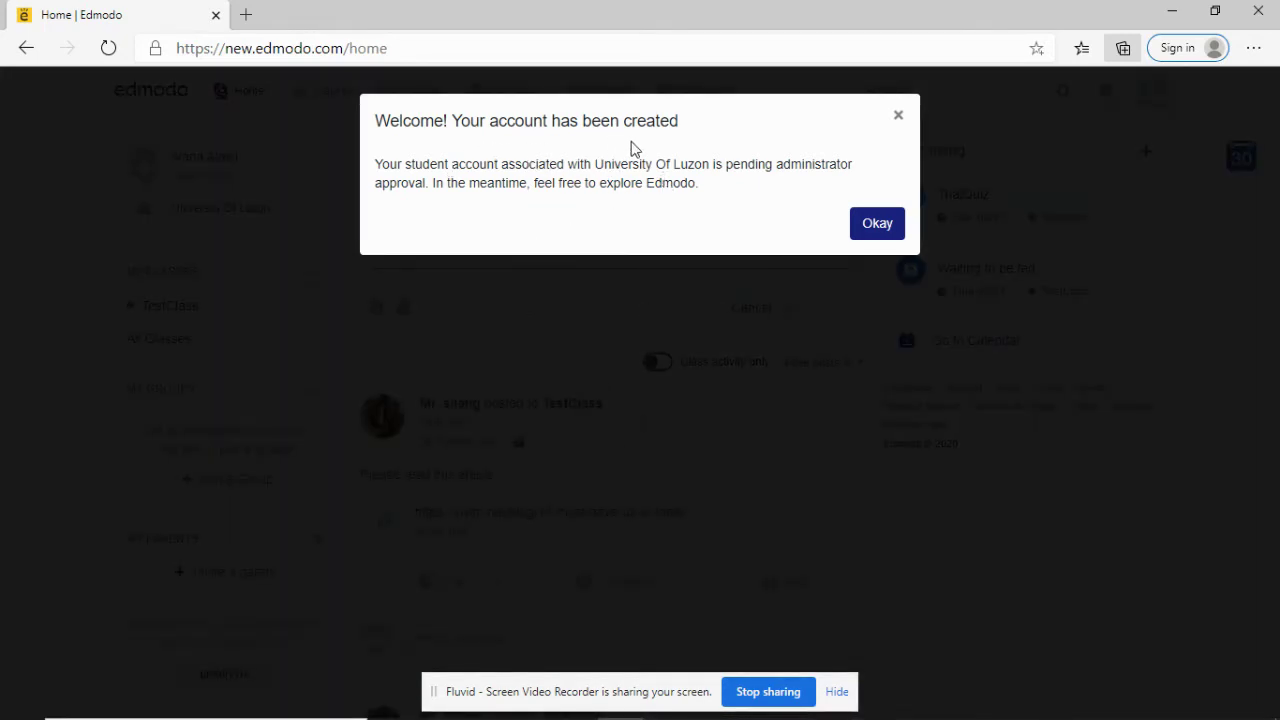
click(886, 238)
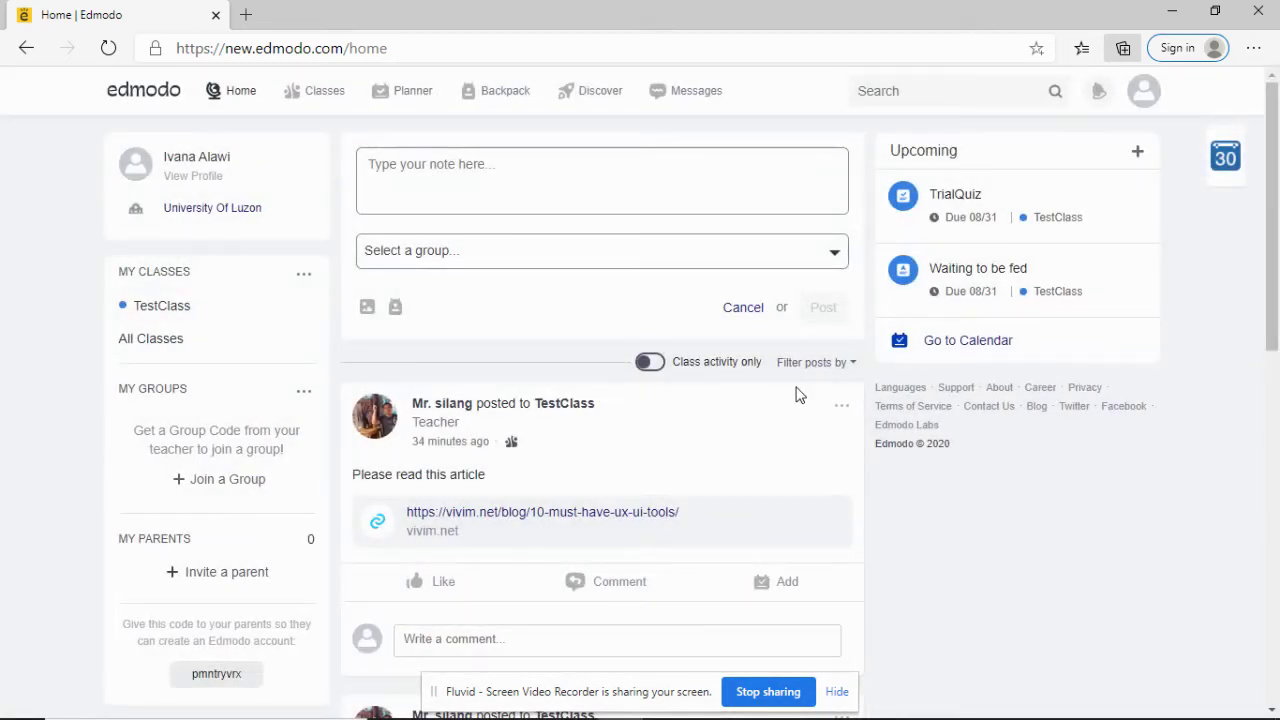
scroll(730, 425, down, 1)
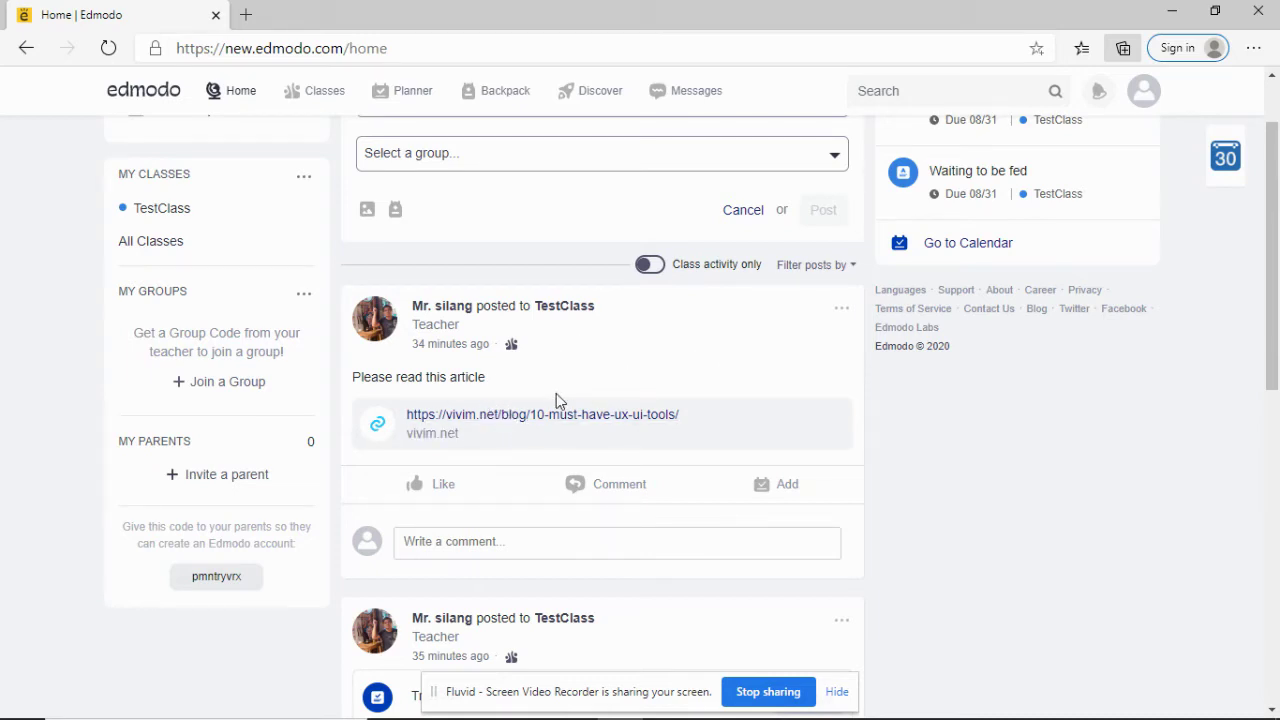
scroll(557, 400, down, 3)
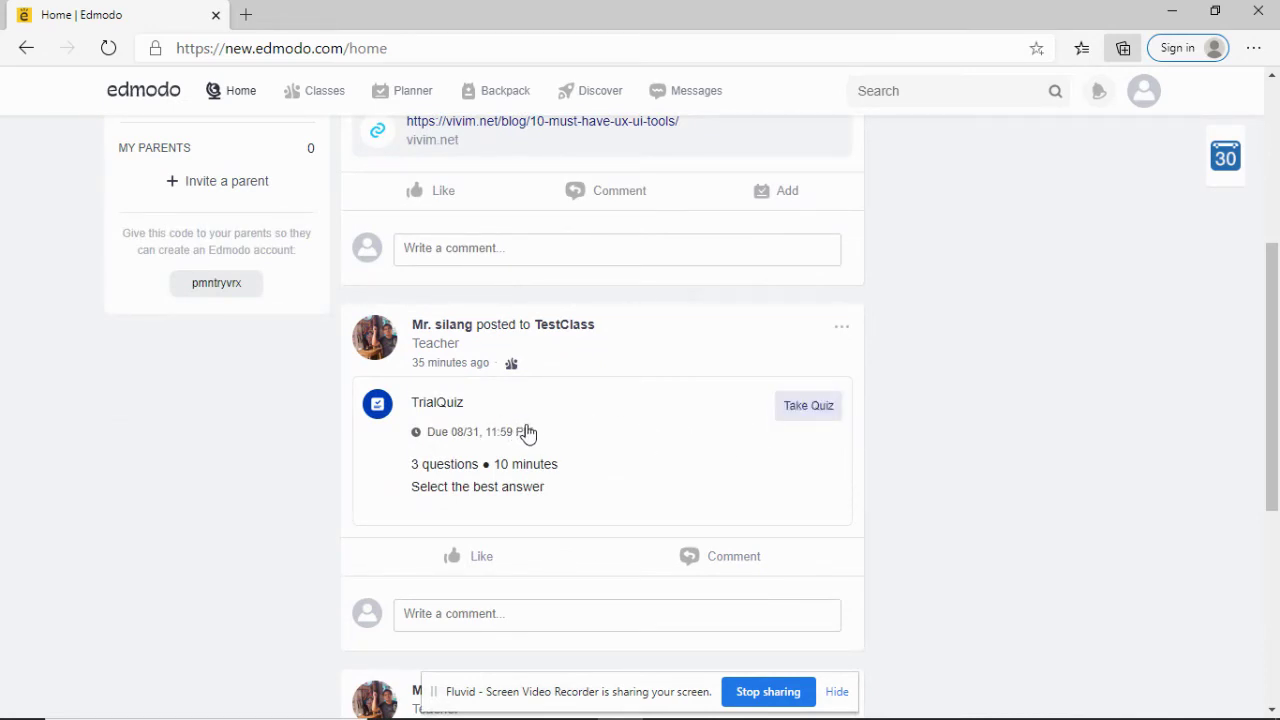
scroll(527, 433, down, 4)
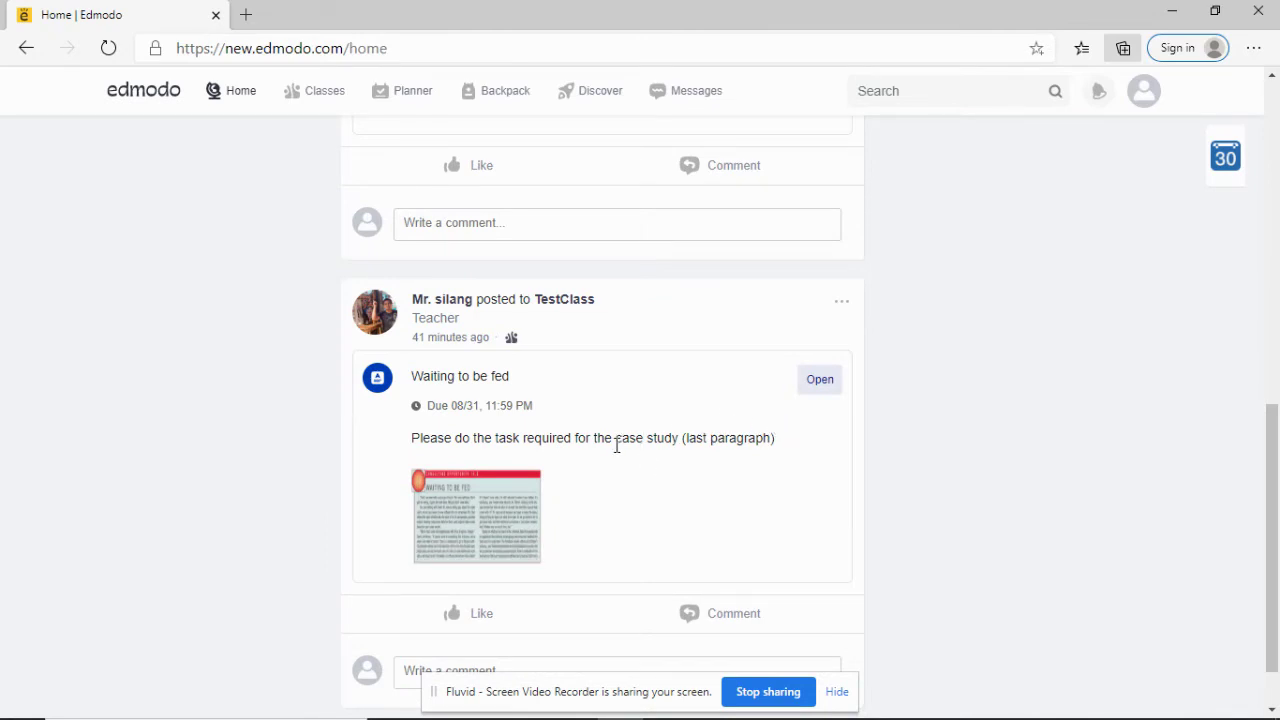
scroll(616, 446, up, 7)
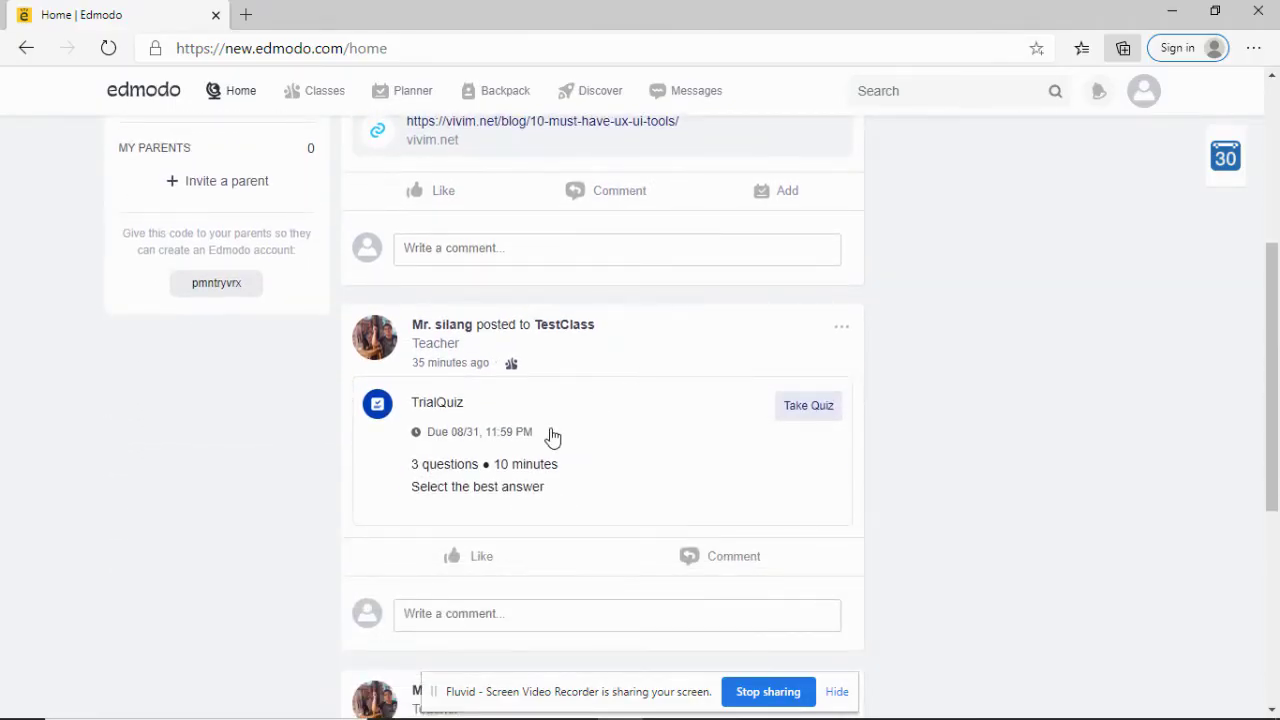
scroll(554, 437, down, 2)
scroll(554, 417, up, 2)
Step: Start the TrialQuiz and answer Memory, Harddisk and System for questions 1–3
click(796, 407)
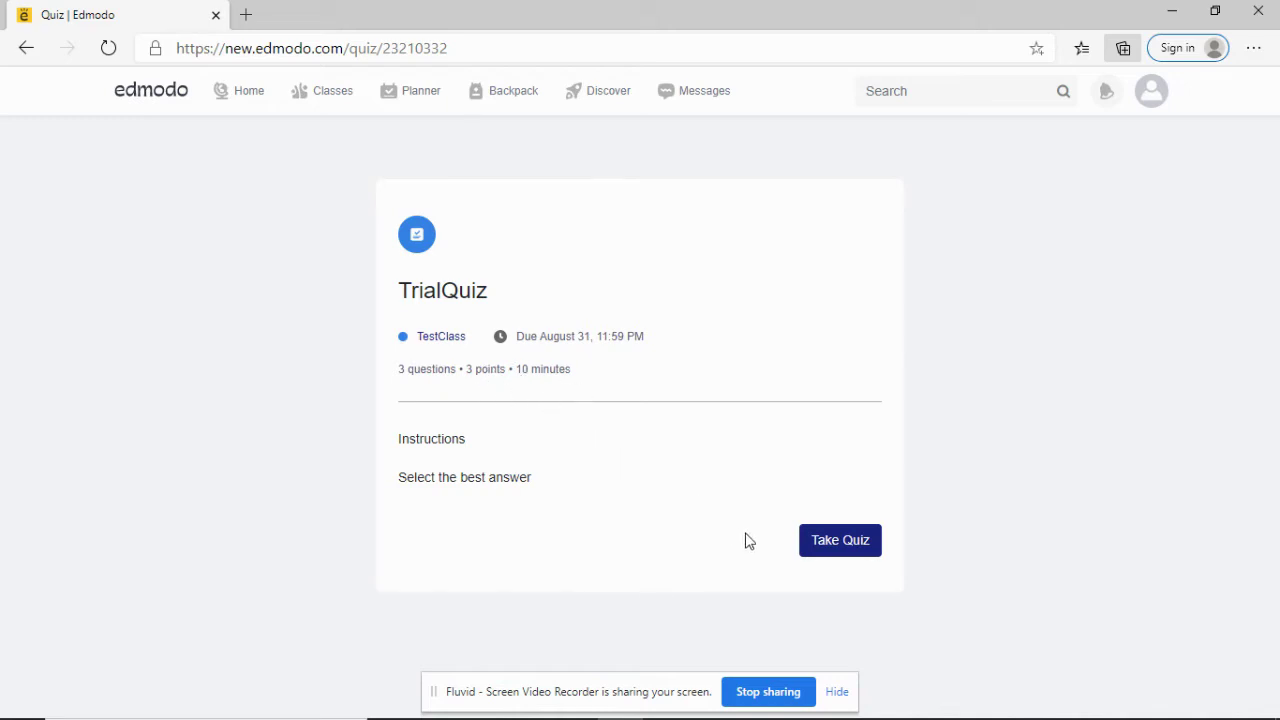
click(838, 548)
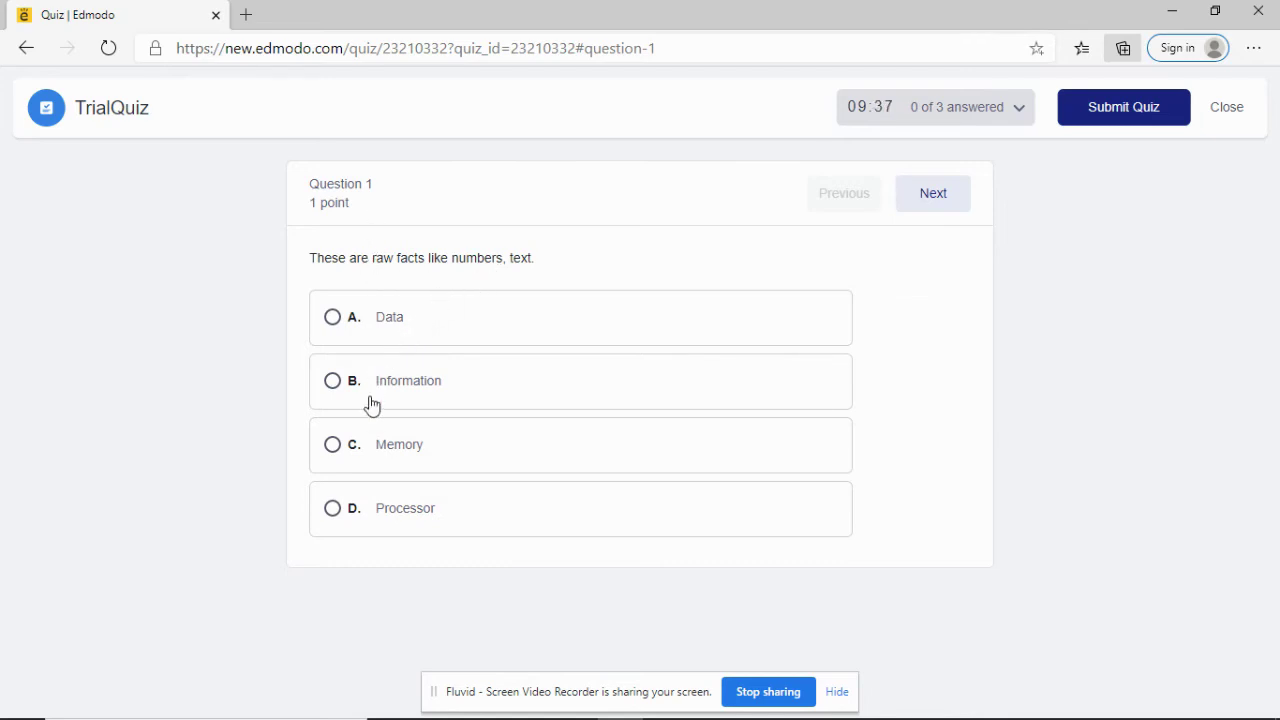
click(335, 450)
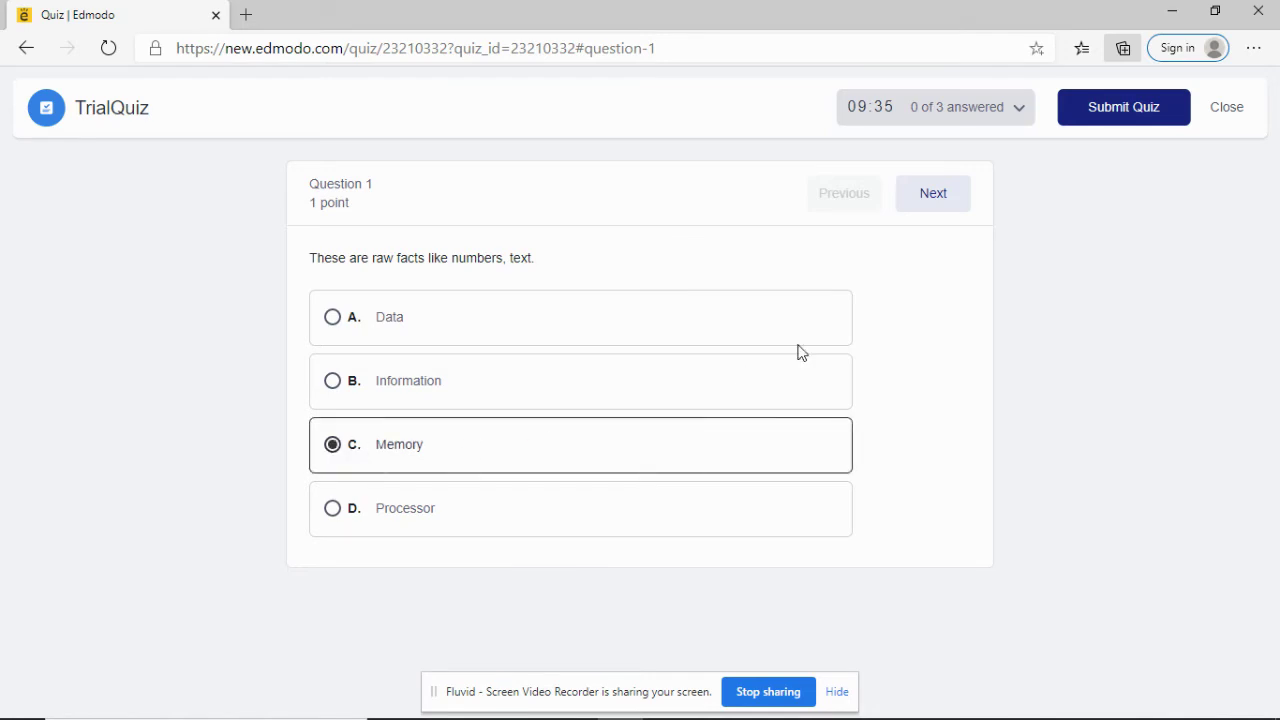
click(930, 207)
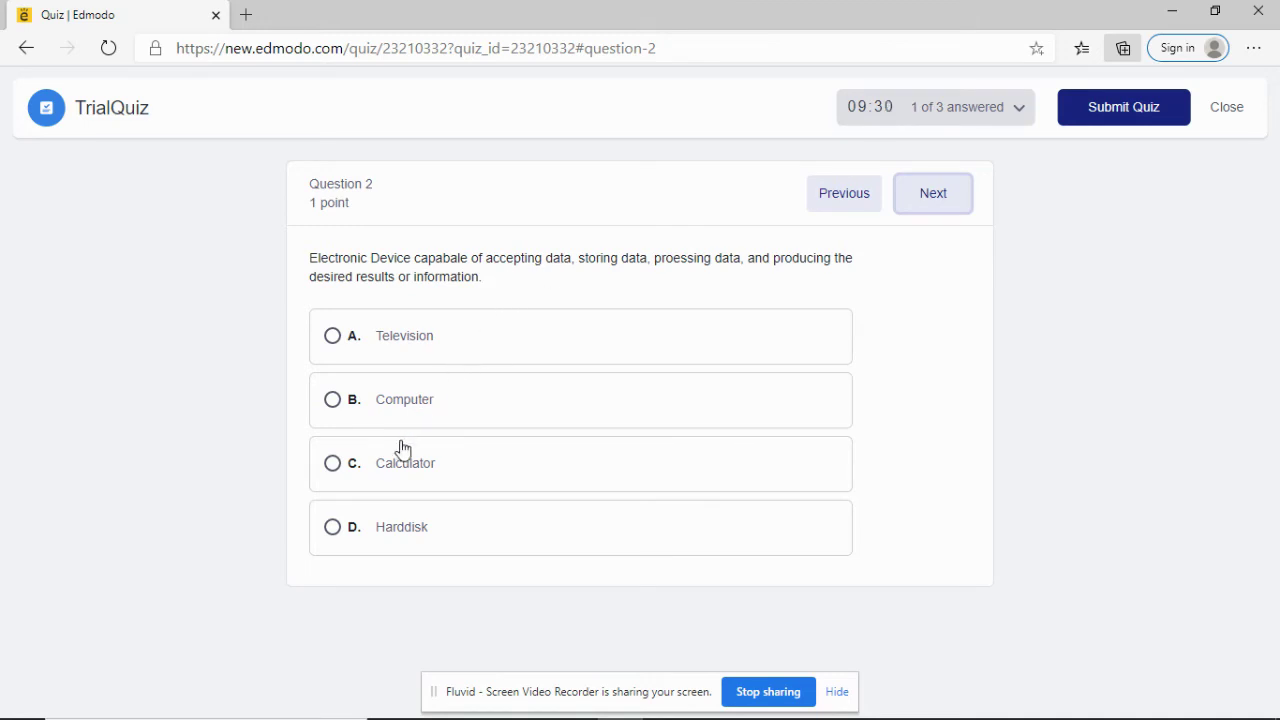
click(337, 530)
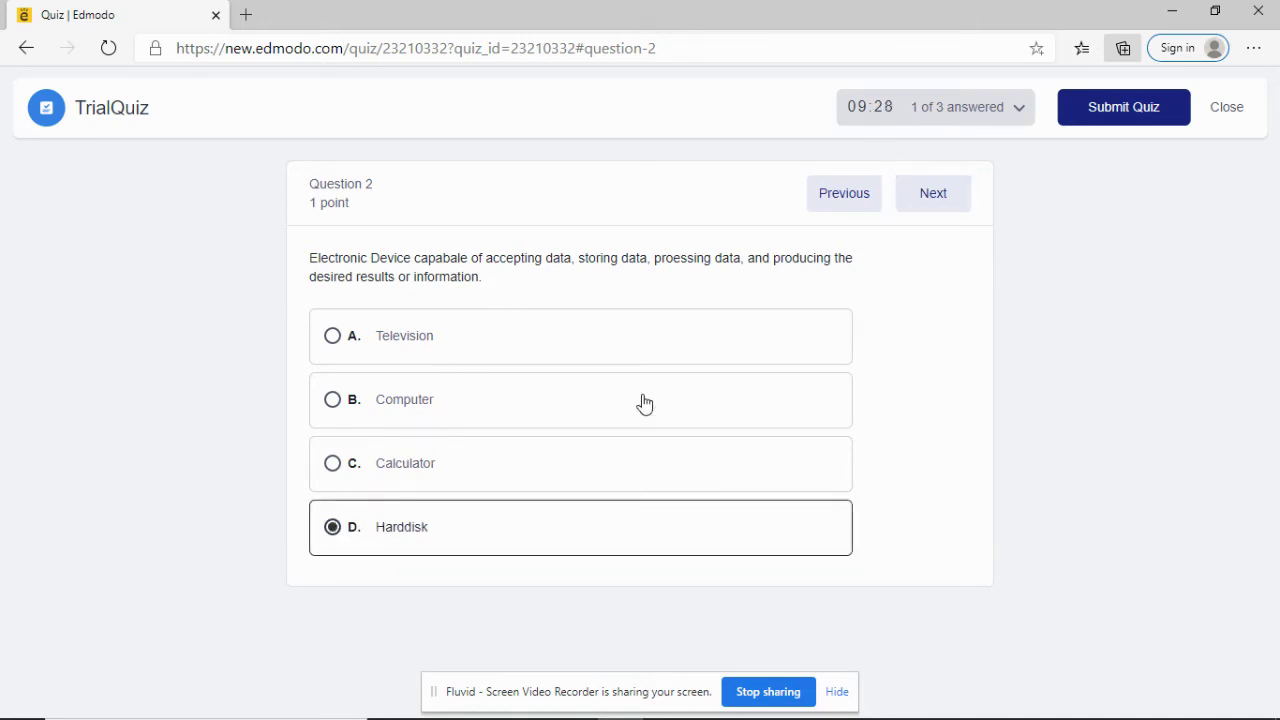
click(927, 205)
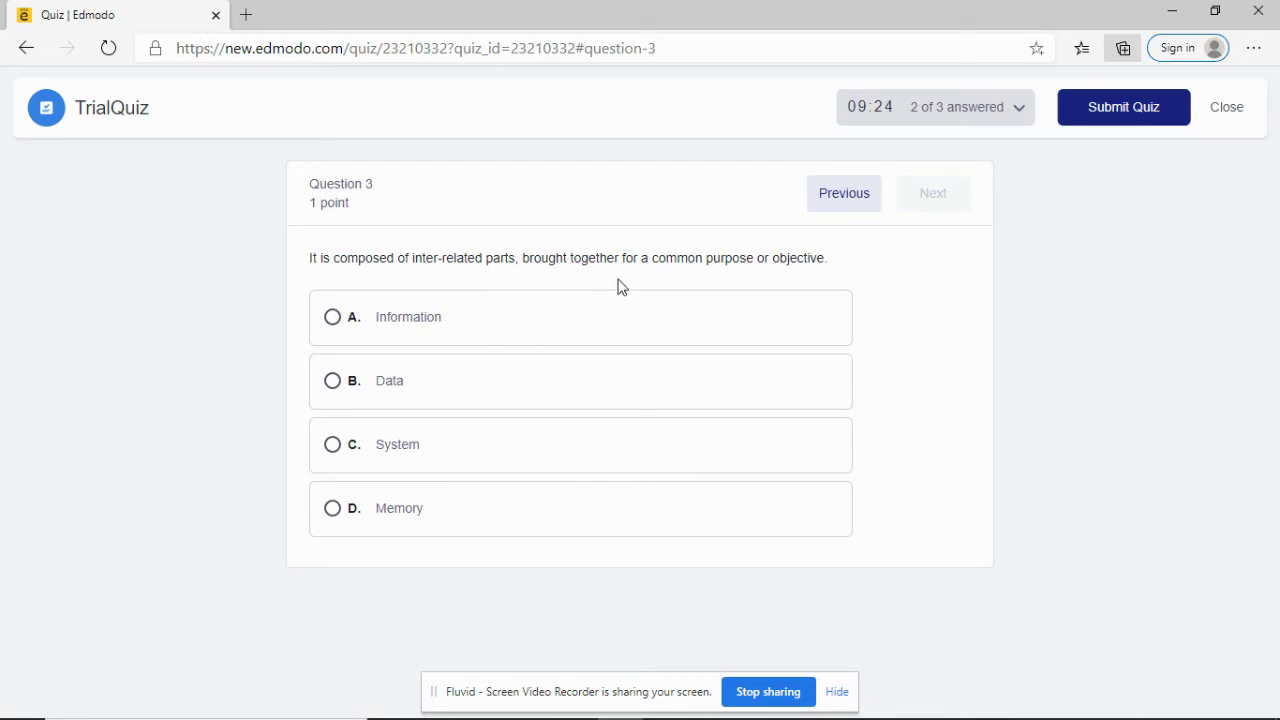
click(334, 446)
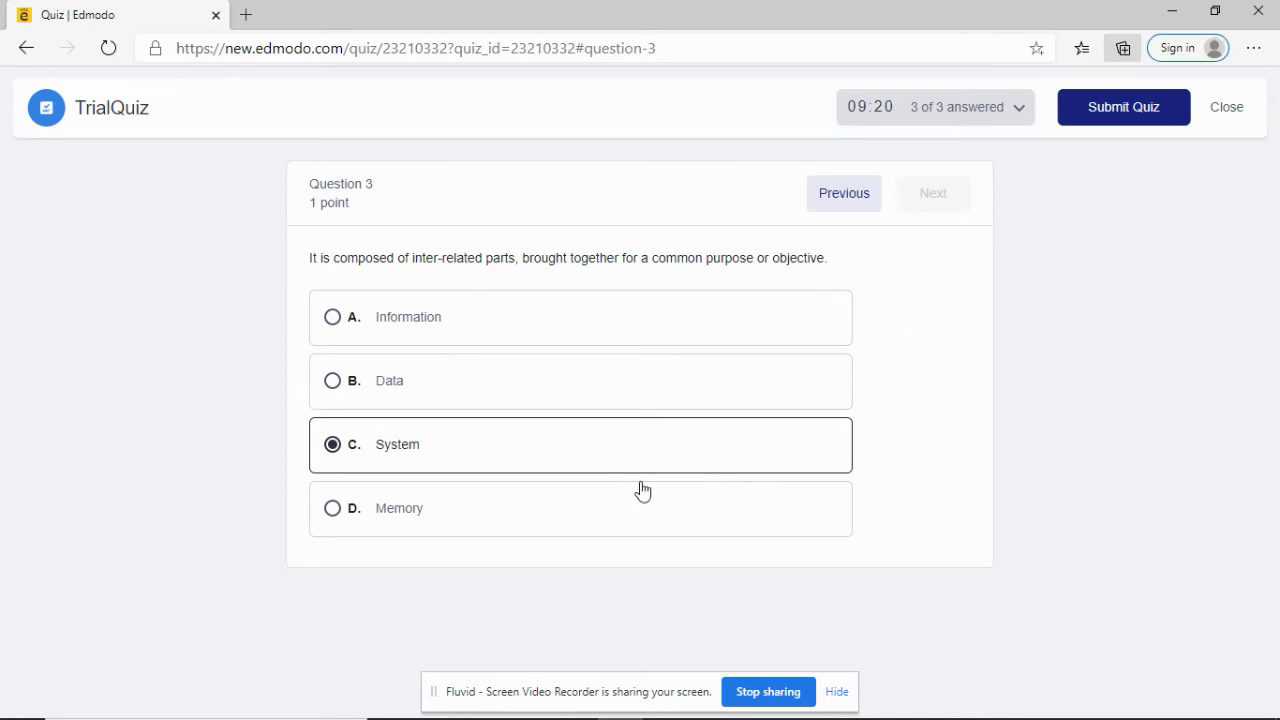
Step: Submit the TrialQuiz and confirm handing it in
click(1108, 116)
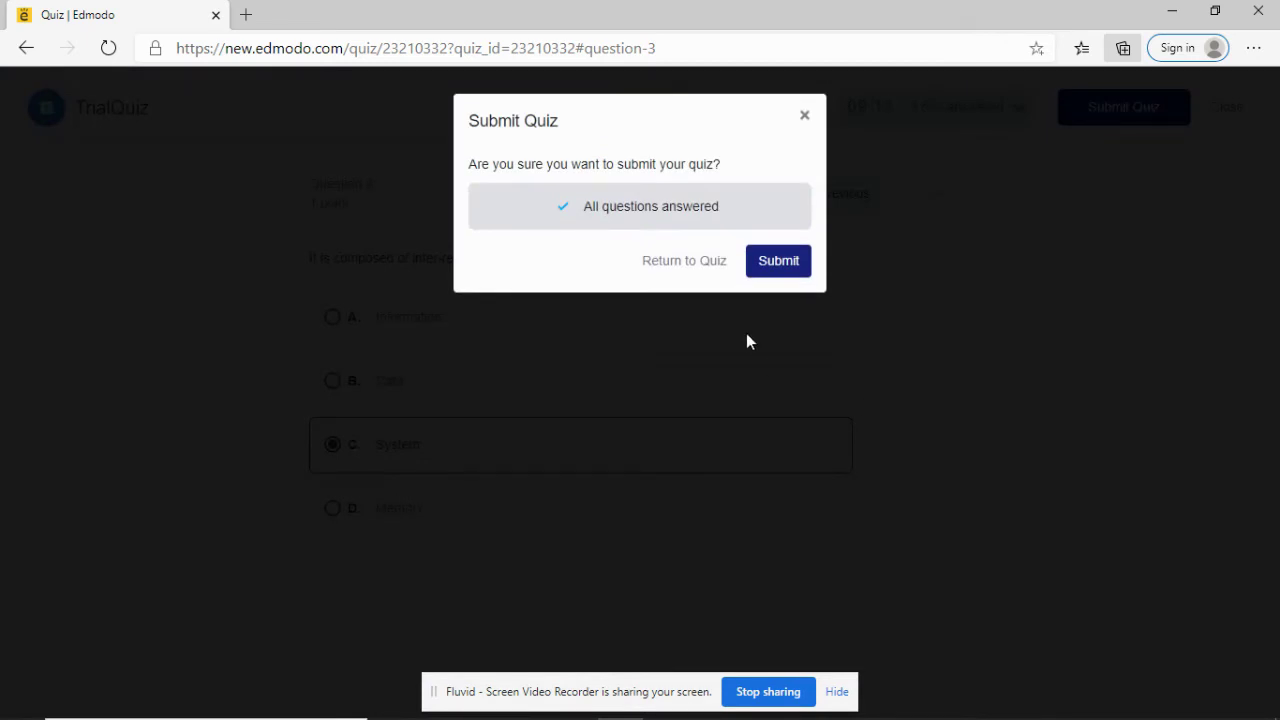
click(779, 268)
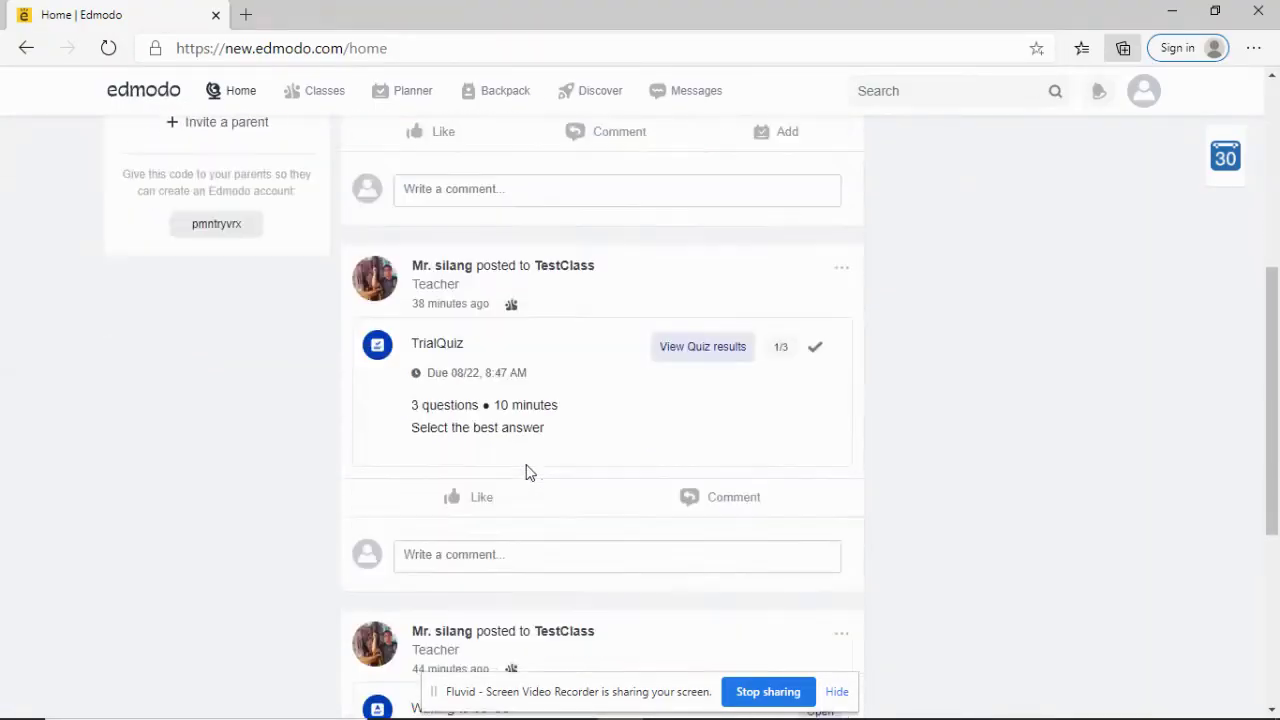
Step: Open the Waiting to be fed assignment's turn-in page, then return Home
scroll(528, 470, down, 1)
scroll(522, 451, down, 2)
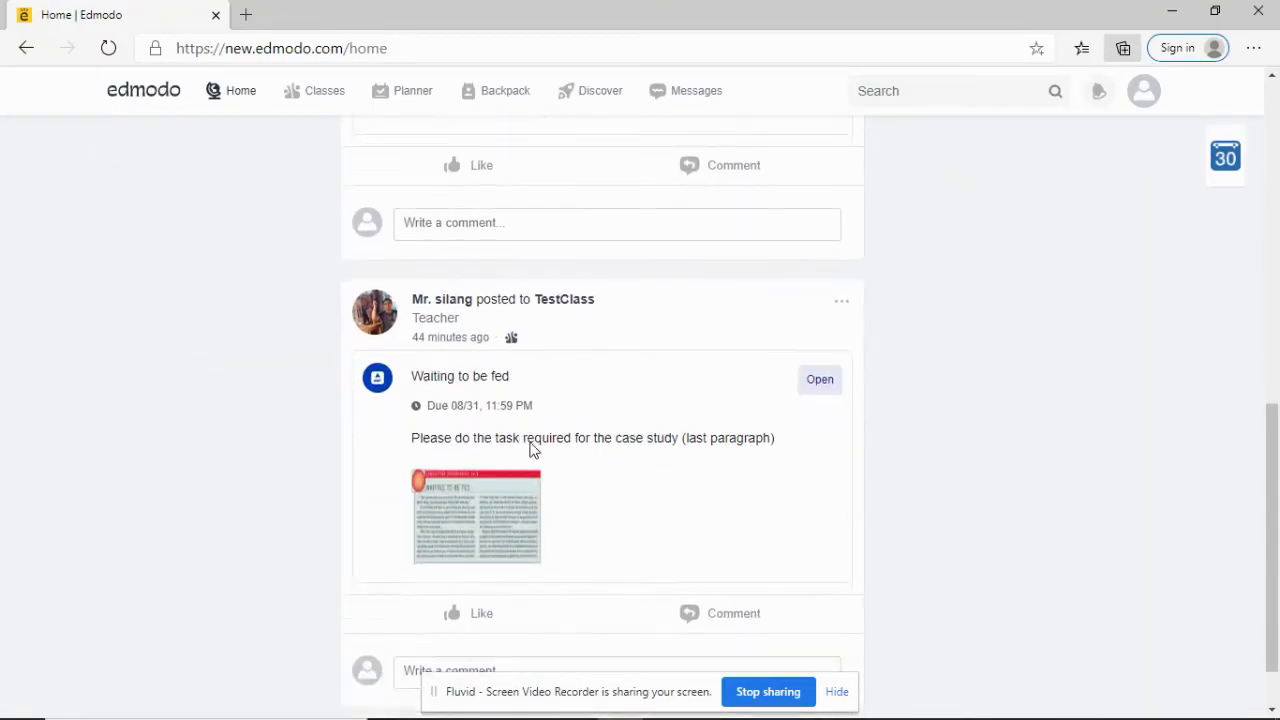
click(805, 385)
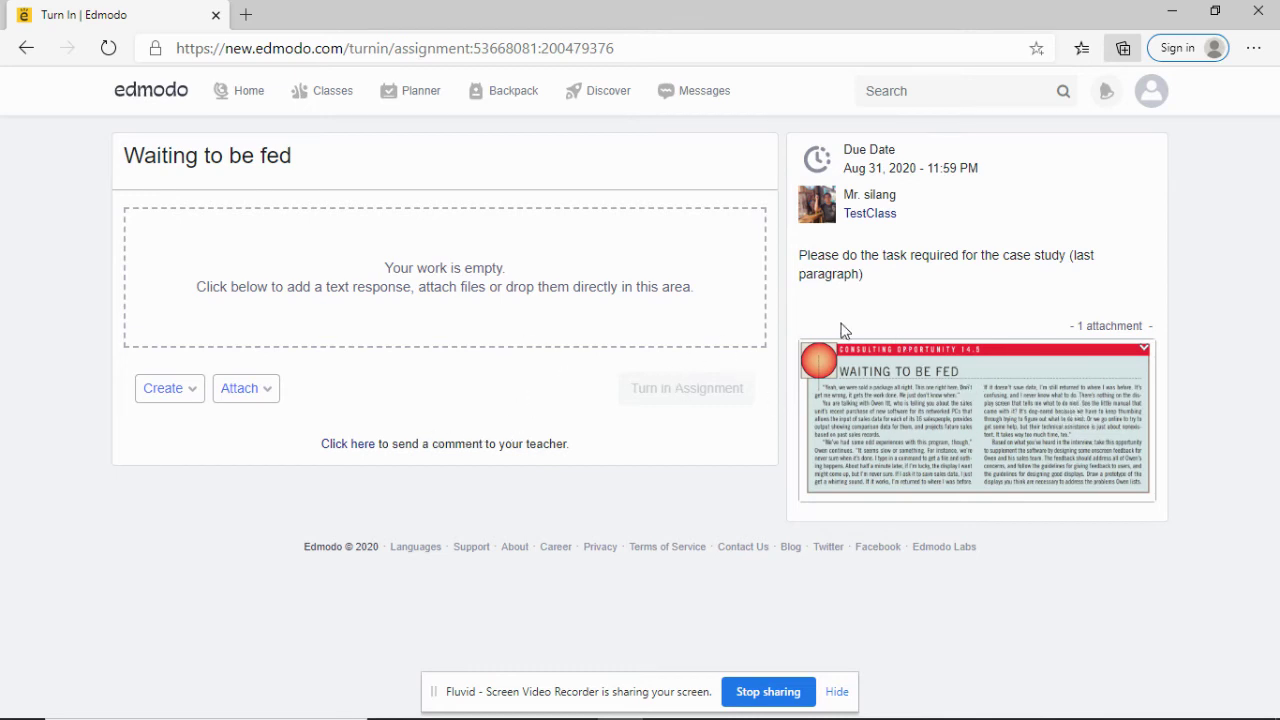
click(251, 105)
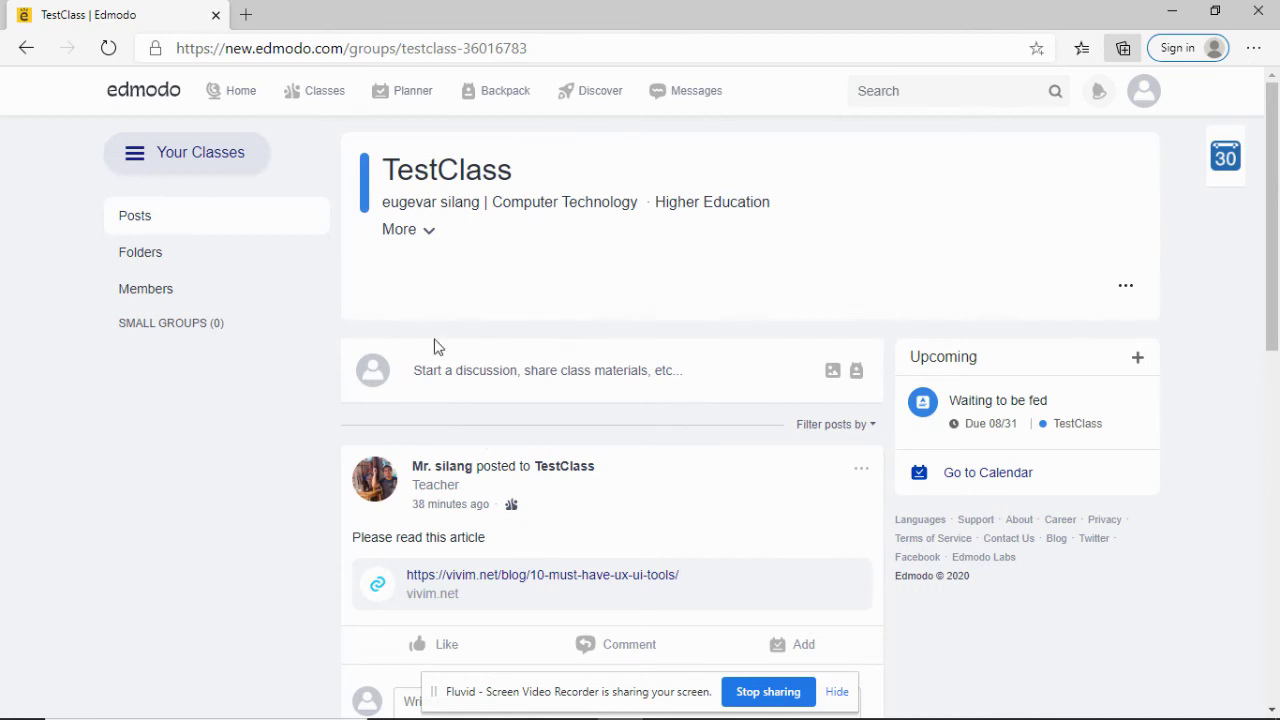
Step: Go to Messages from the top navigation bar
mouse_move(318, 104)
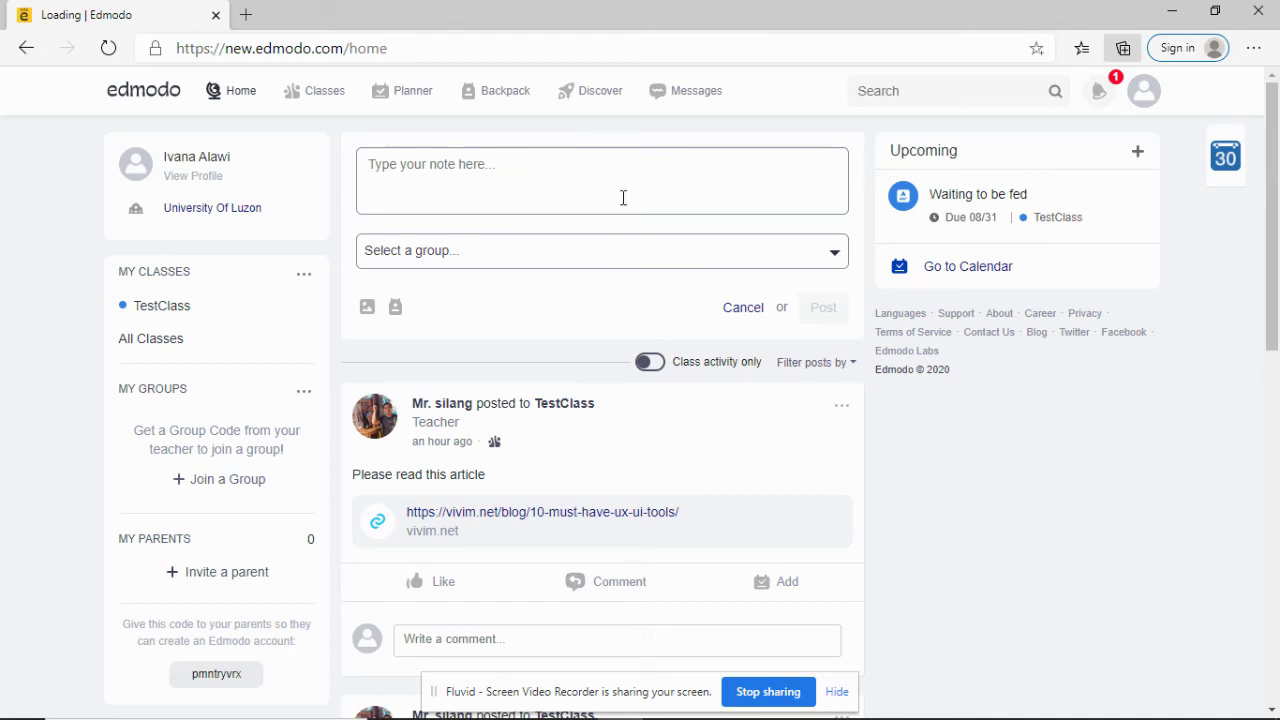
Step: Start a new message in Messages addressed to the teacher
click(682, 98)
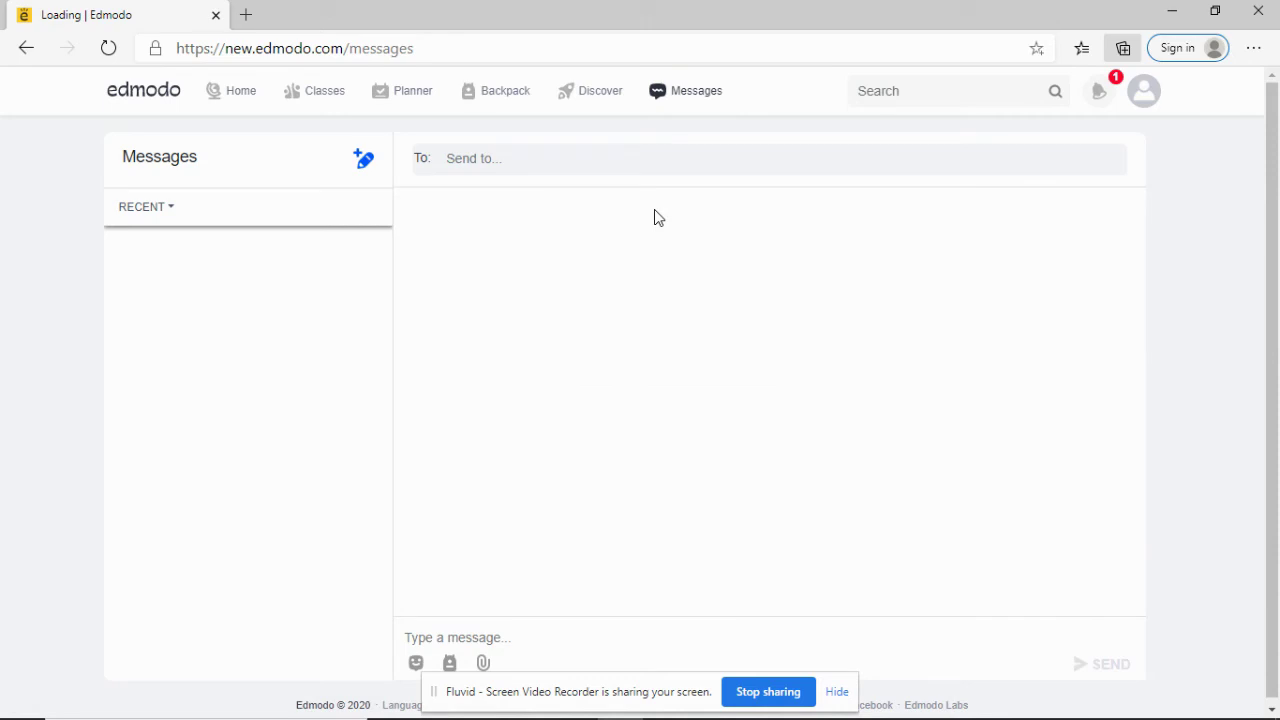
click(364, 166)
click(501, 163)
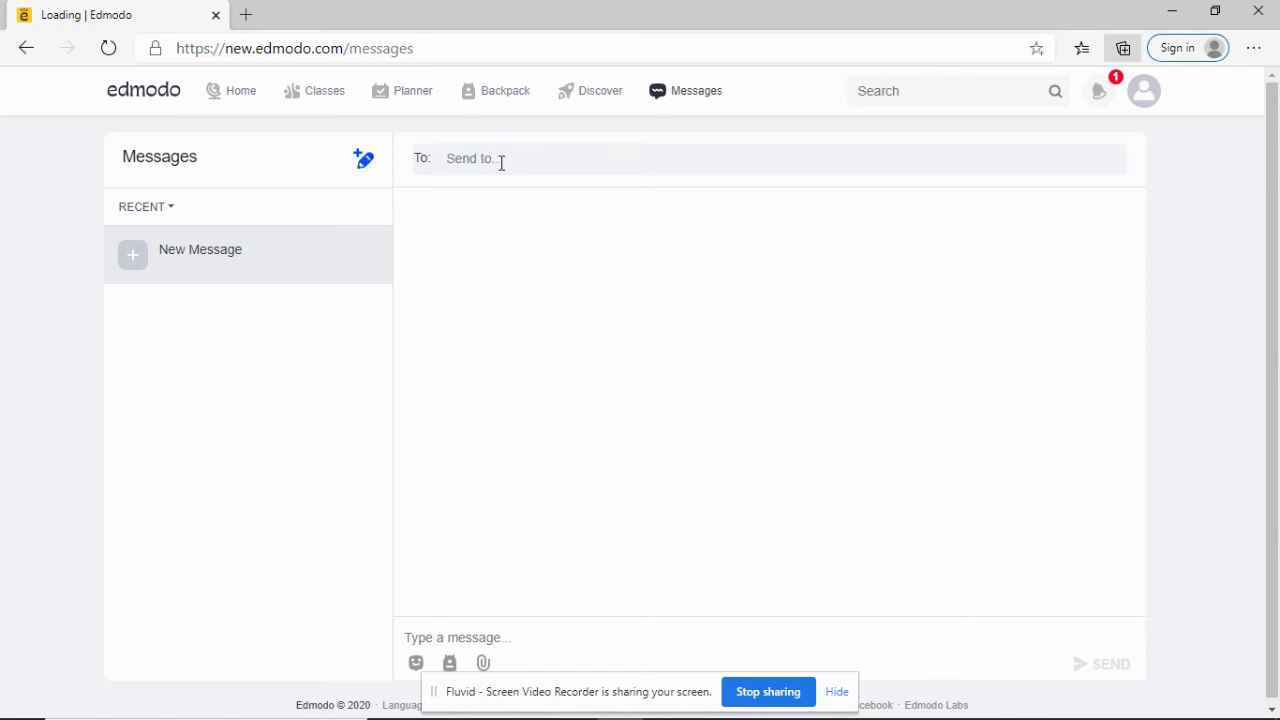
text(e)
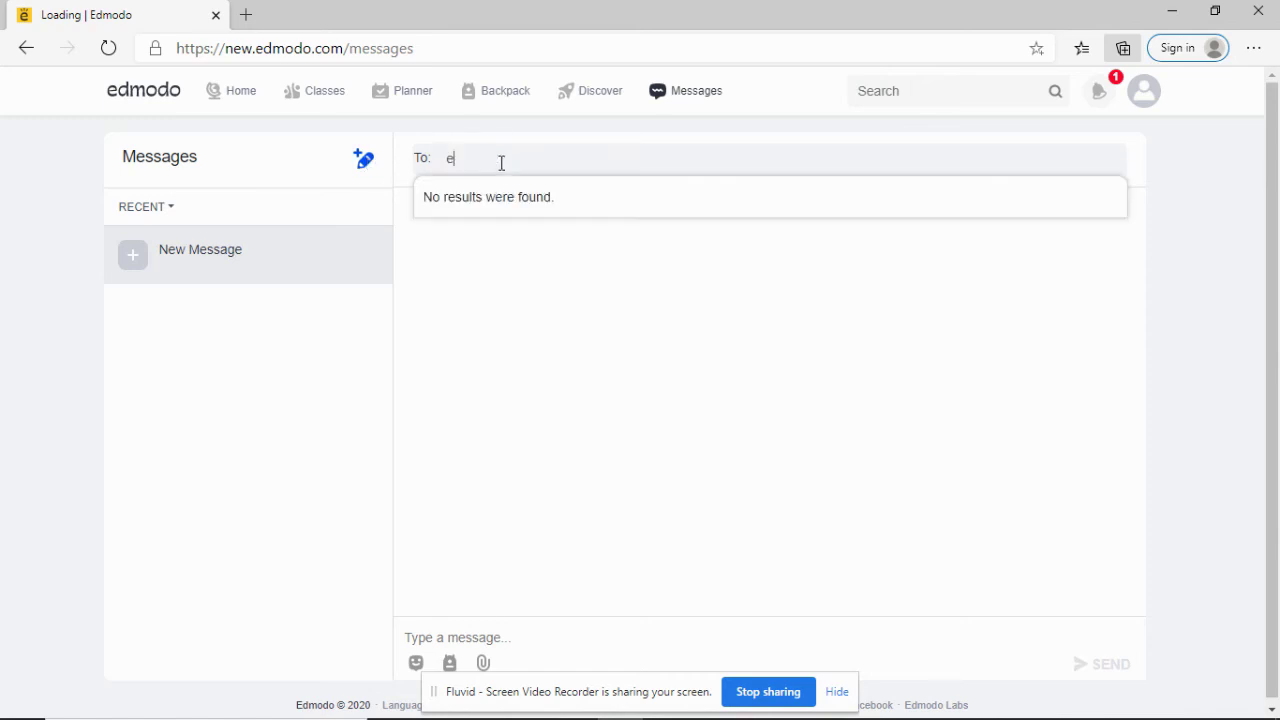
key(BackSpace)
text(eug)
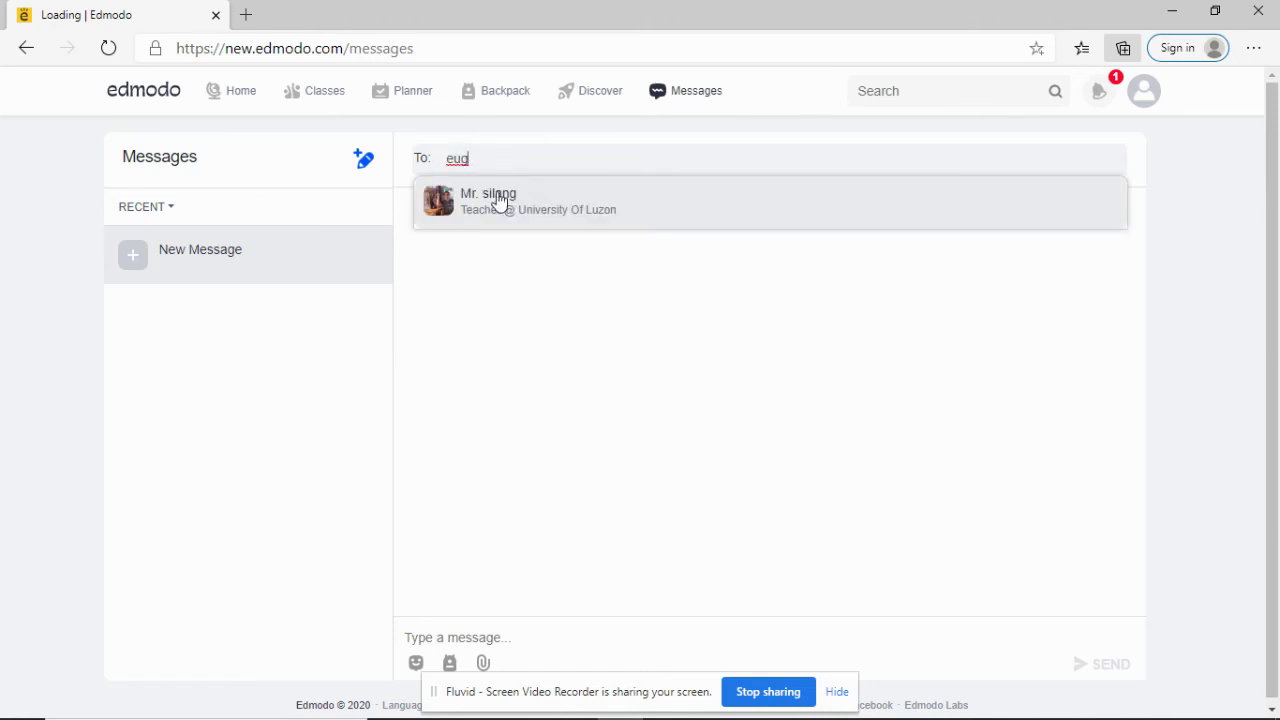
click(500, 200)
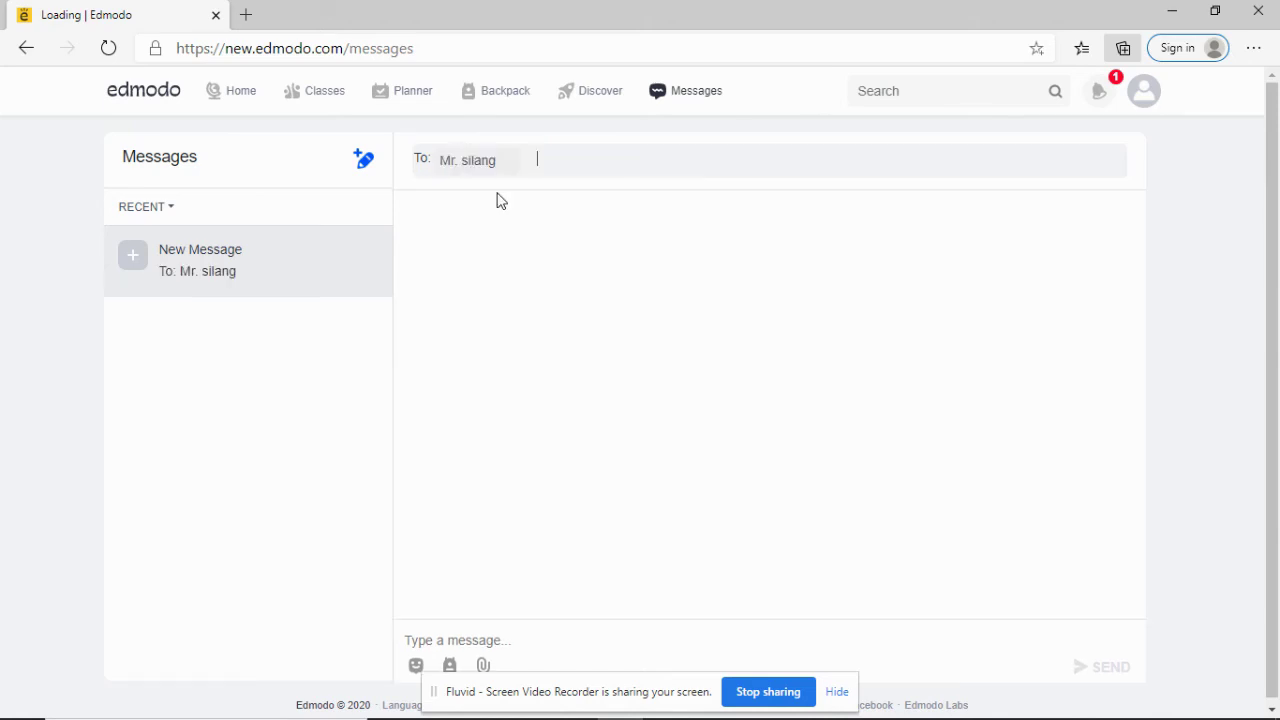
Step: Write 'Hello Sir, how will i blah blah blah' and send it to the teacher
click(575, 637)
text(Hello )
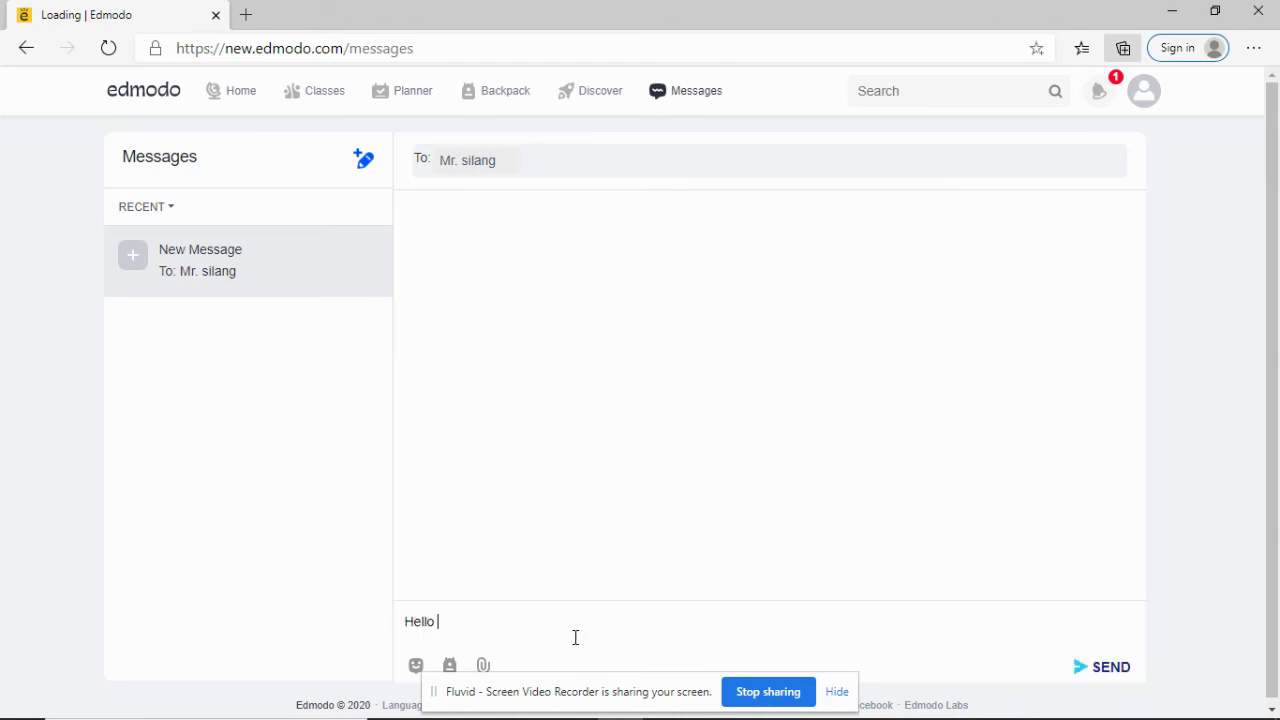
text(Sir, how will i blah blah b)
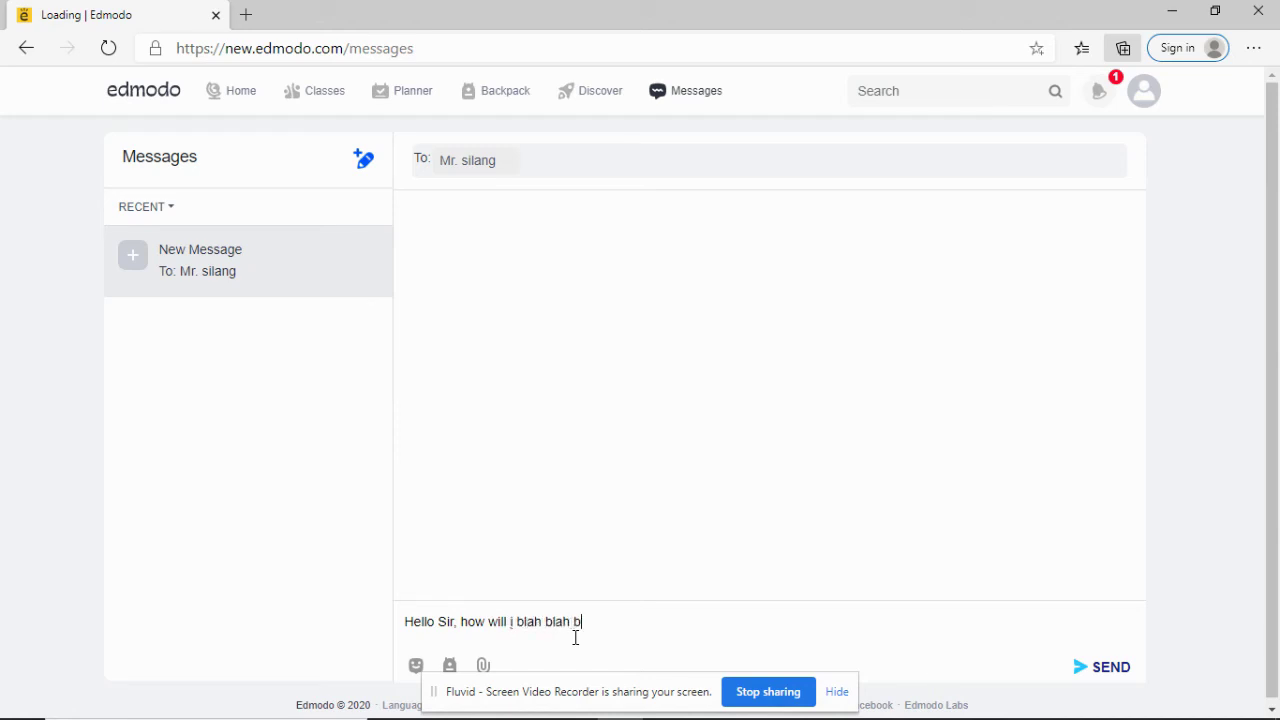
text(lah)
click(1100, 666)
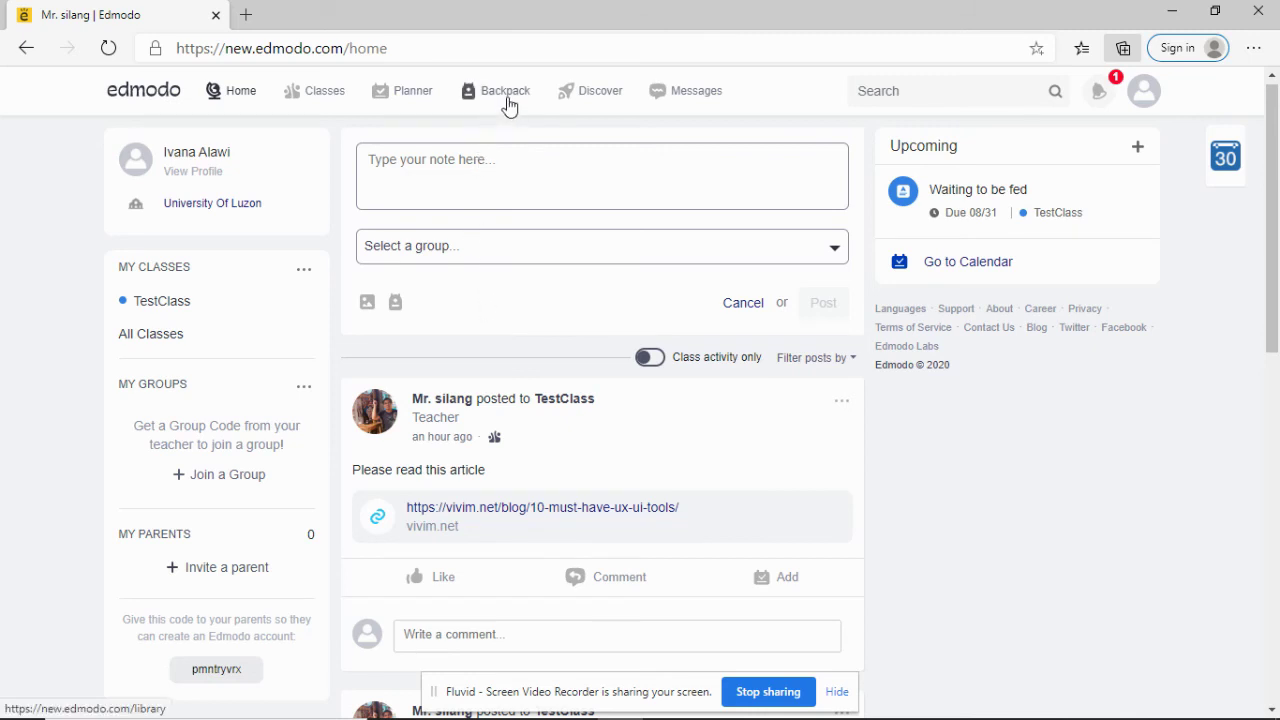
Step: Create a Backpack folder named MyNotes and open it to add a new item
click(508, 106)
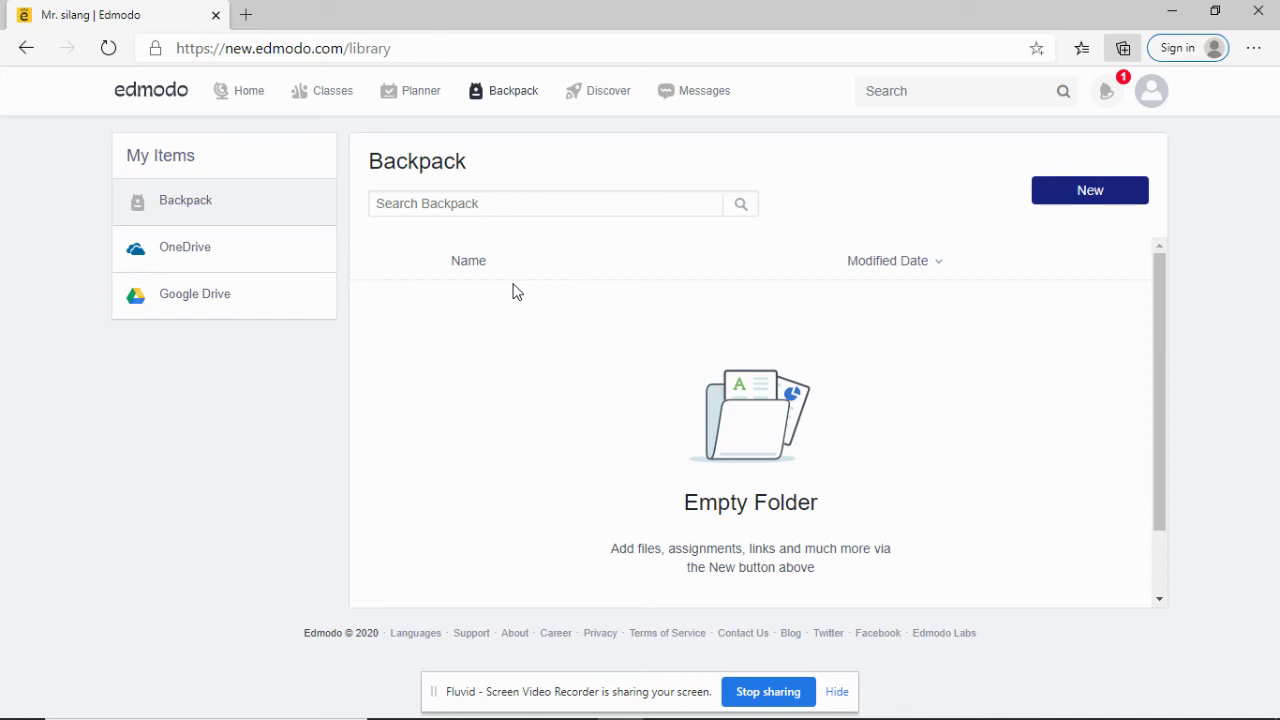
click(1085, 190)
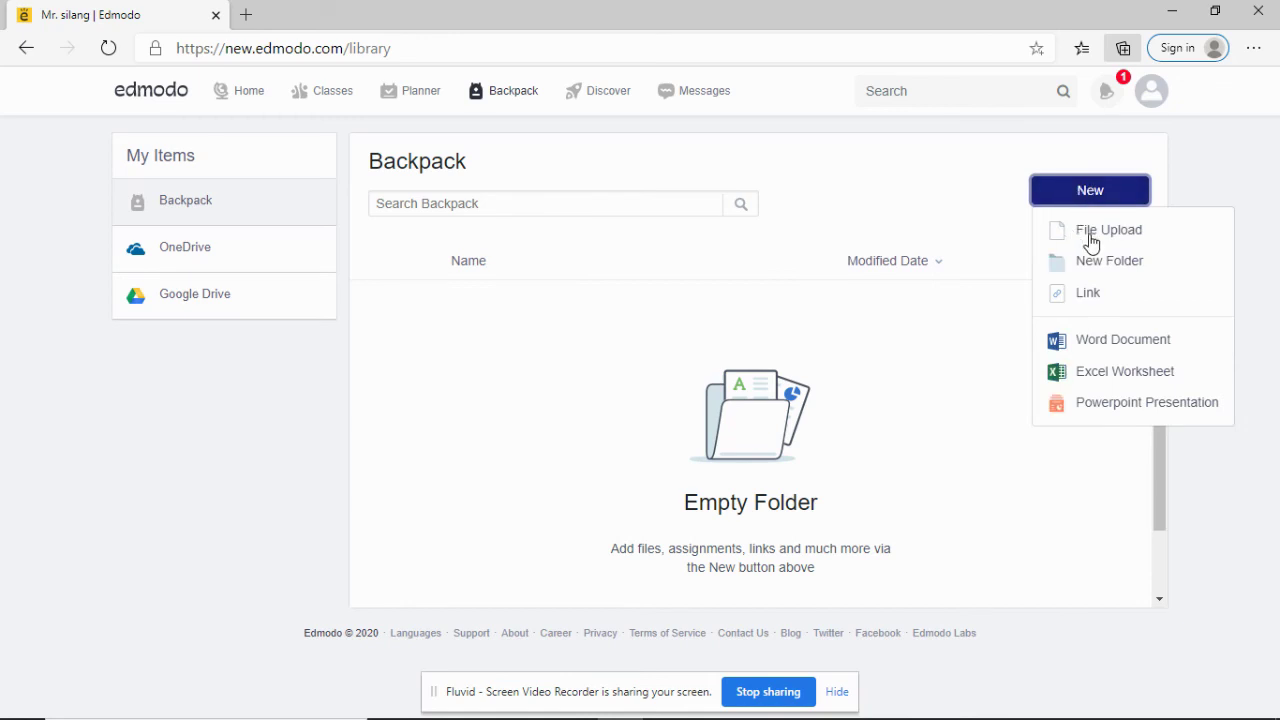
click(1106, 261)
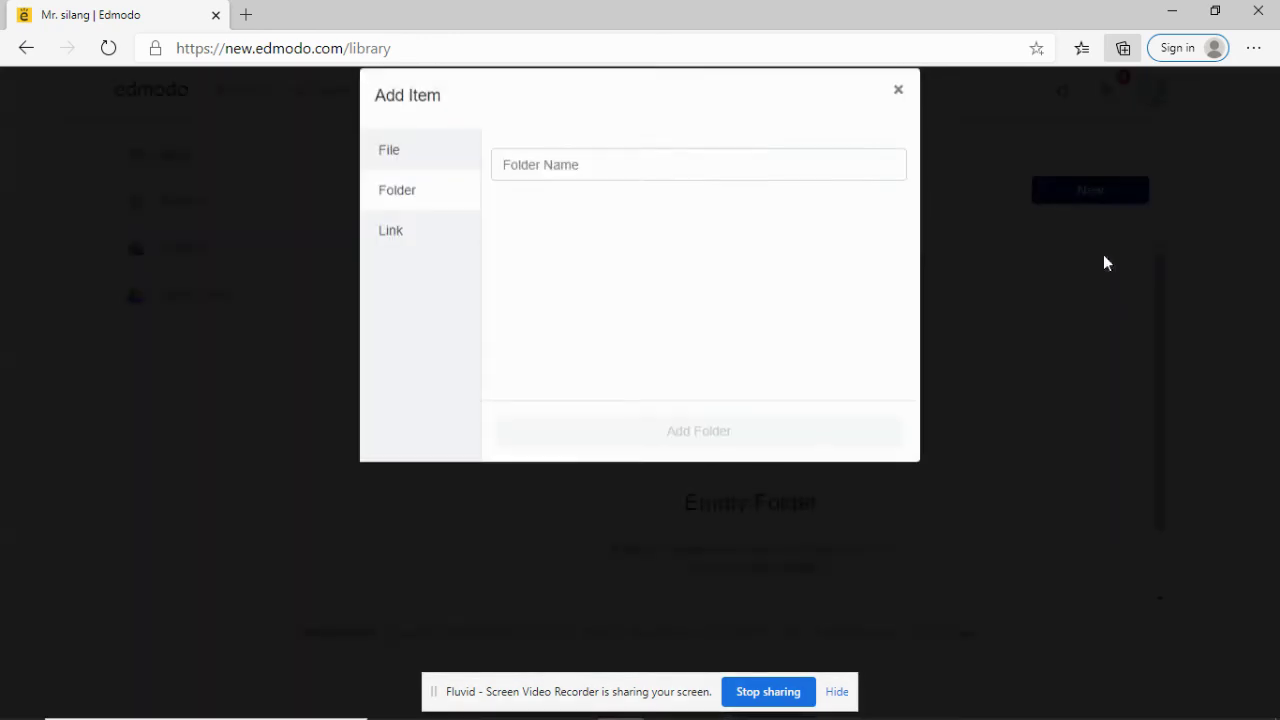
click(601, 189)
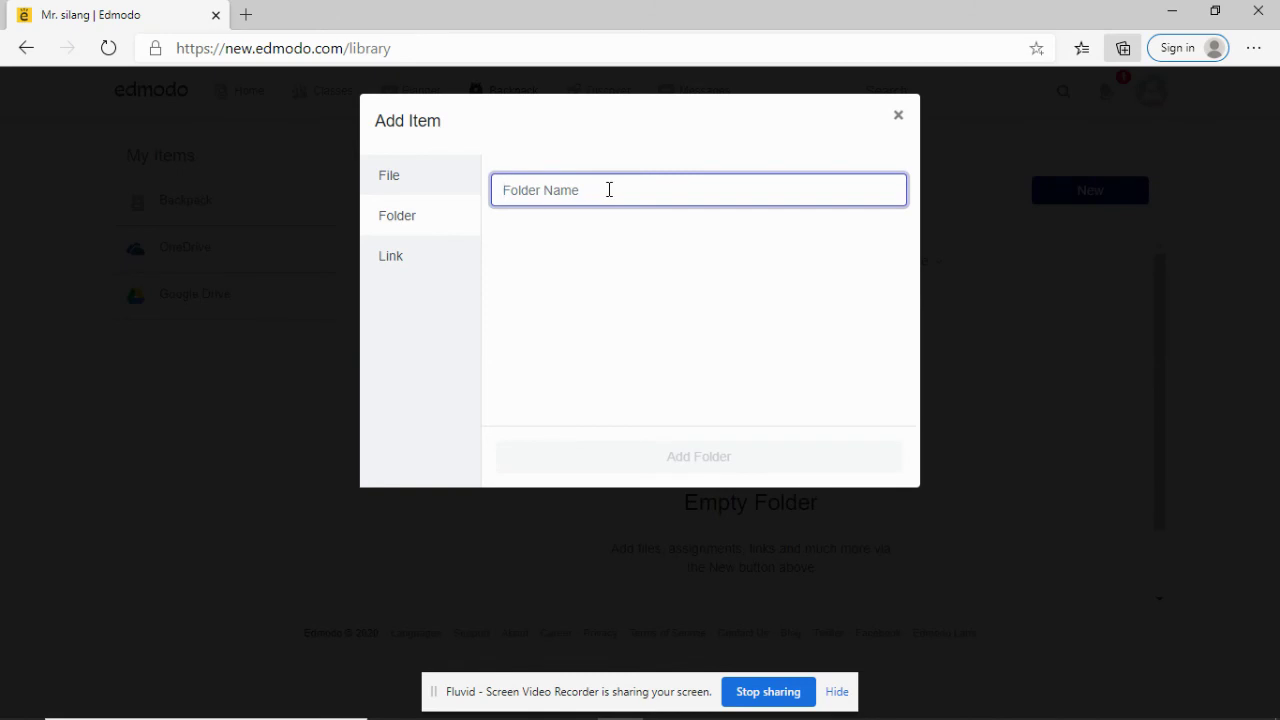
text(My)
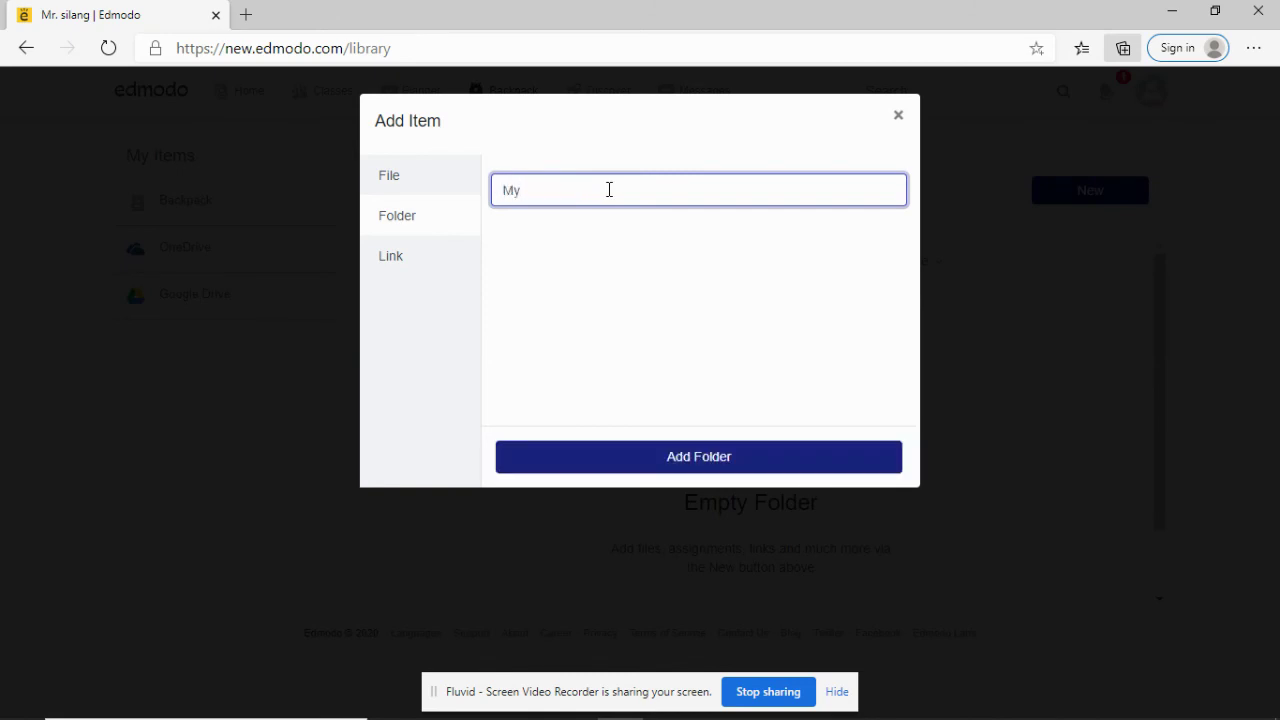
text(Notes)
click(641, 452)
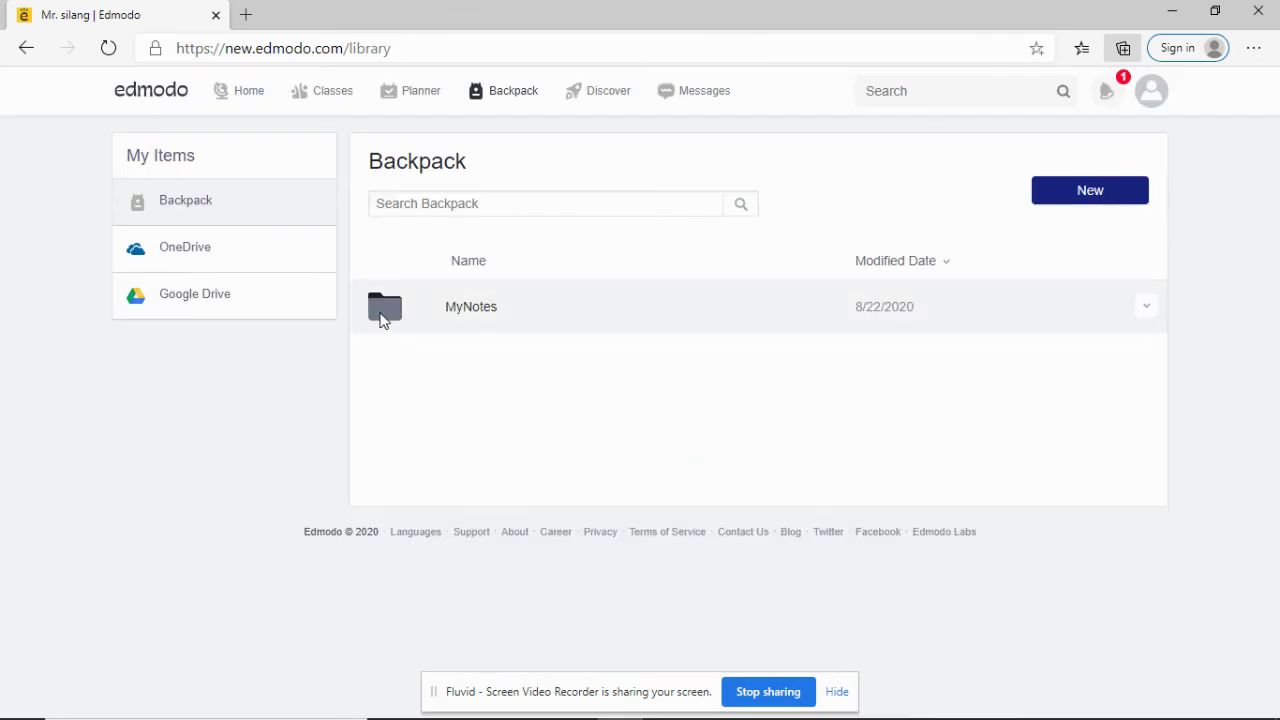
click(383, 310)
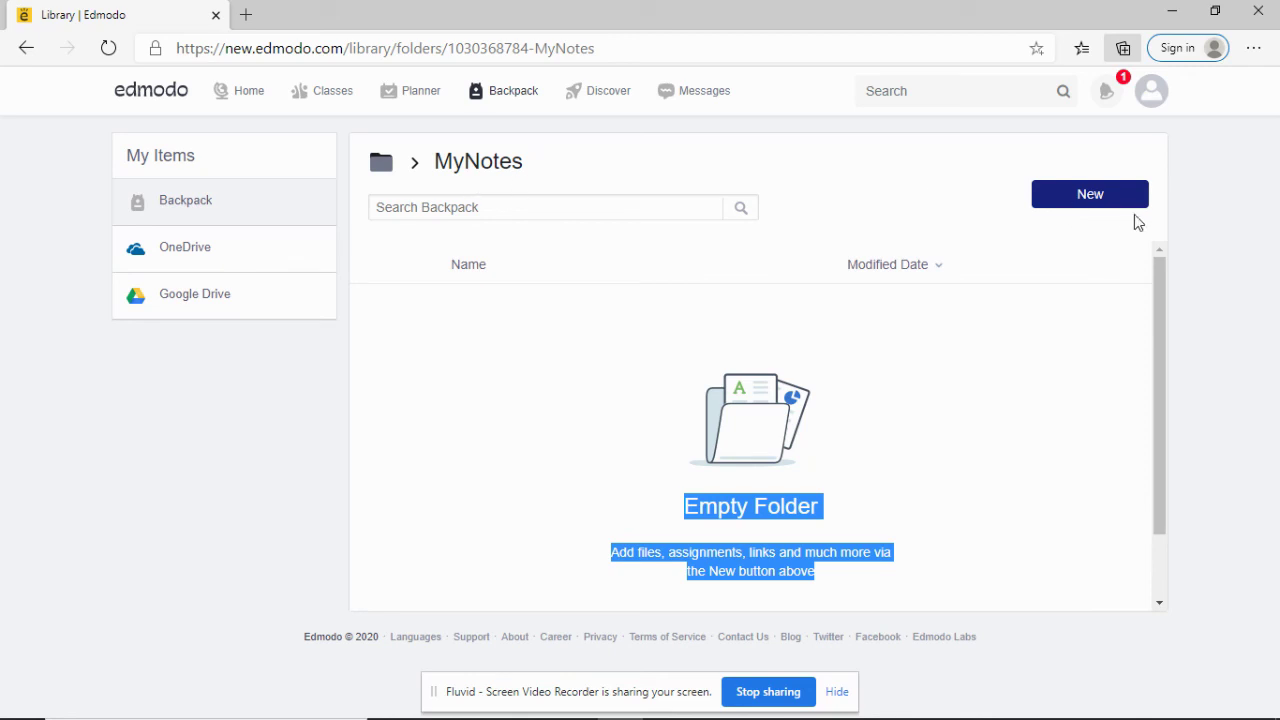
click(1087, 202)
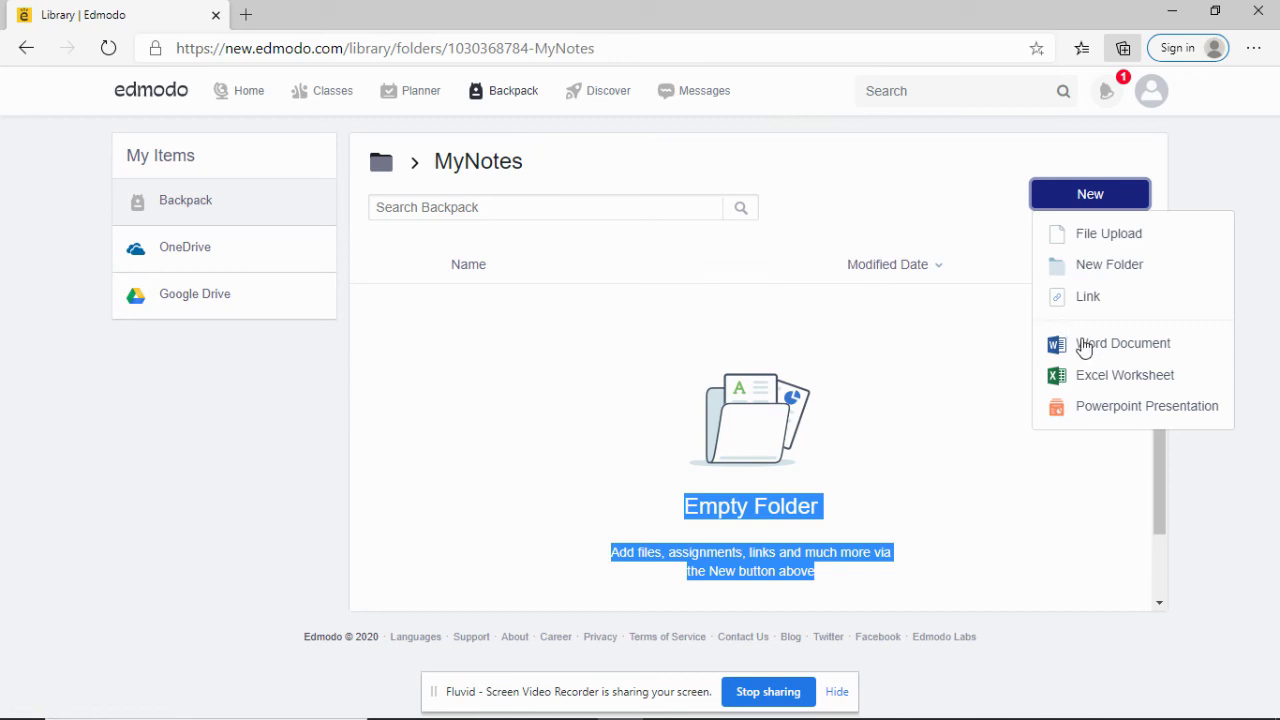
Step: Create a Word document in MyNotes, type a line of sample text, and close it
click(1088, 350)
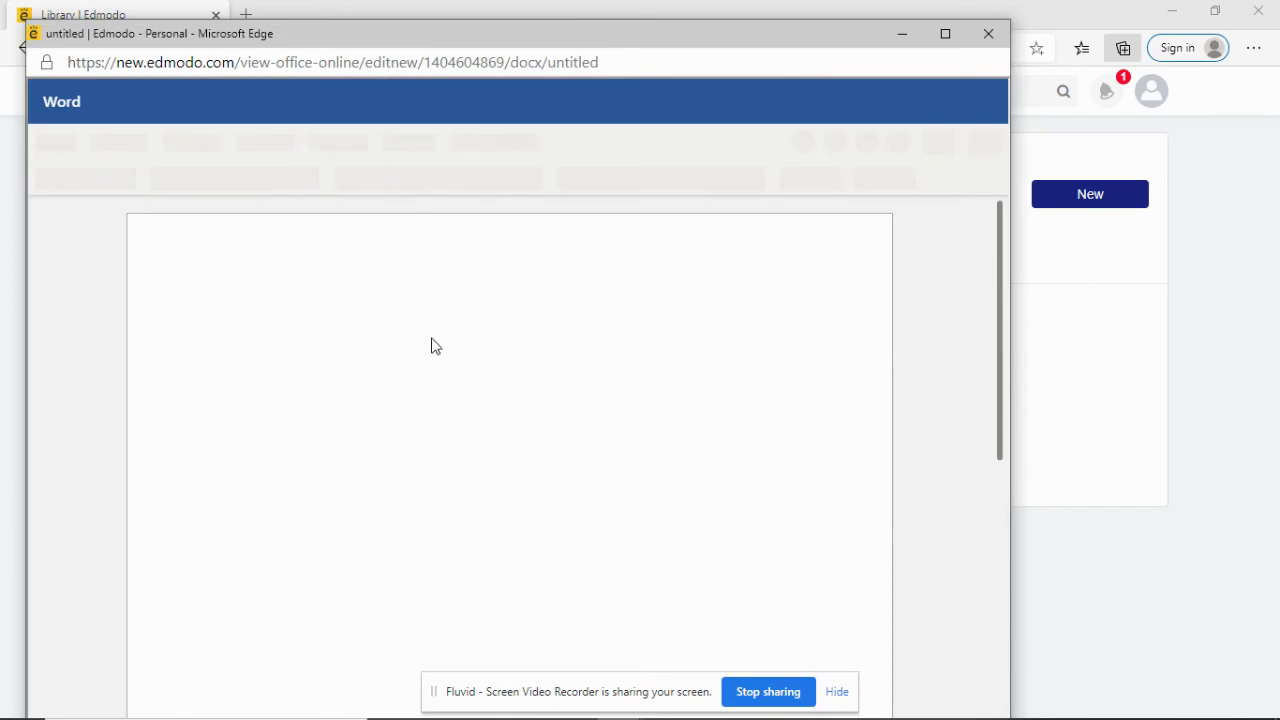
text(dfalkj asflkj asdflkj asdflkj asldkfj alksdjf laksdjf )
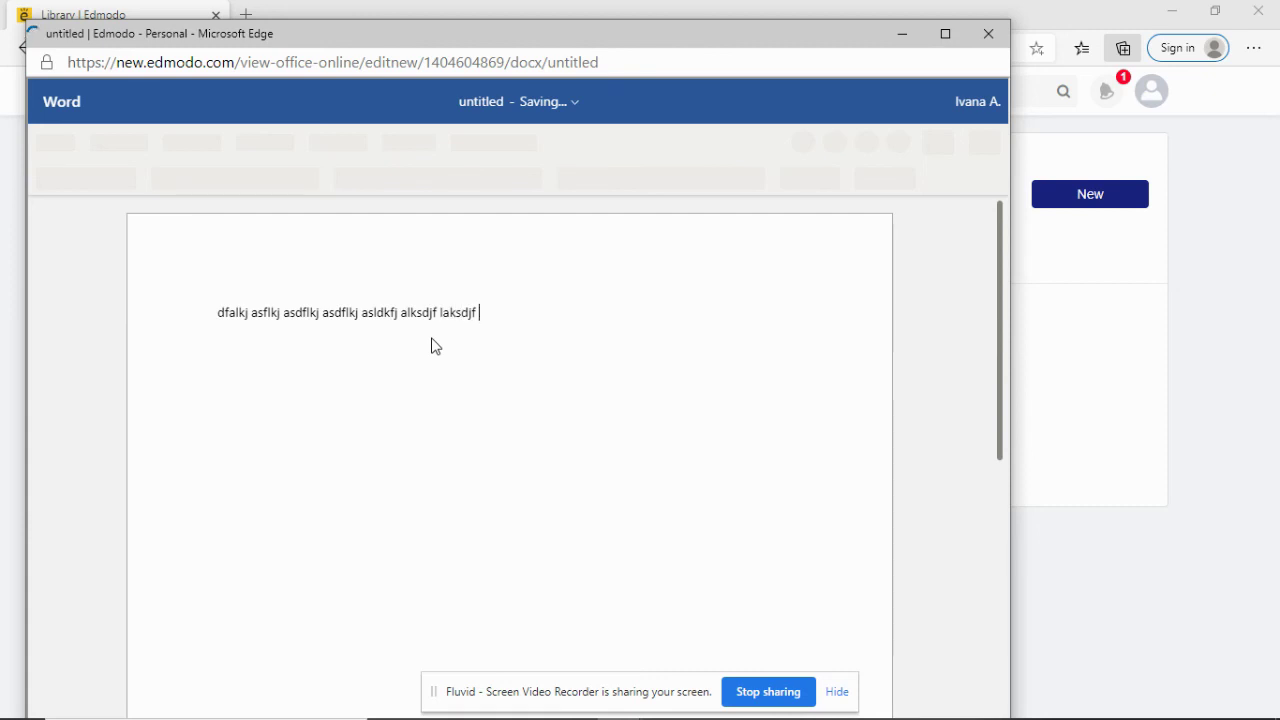
text(lka sdf lkjasdf ljk)
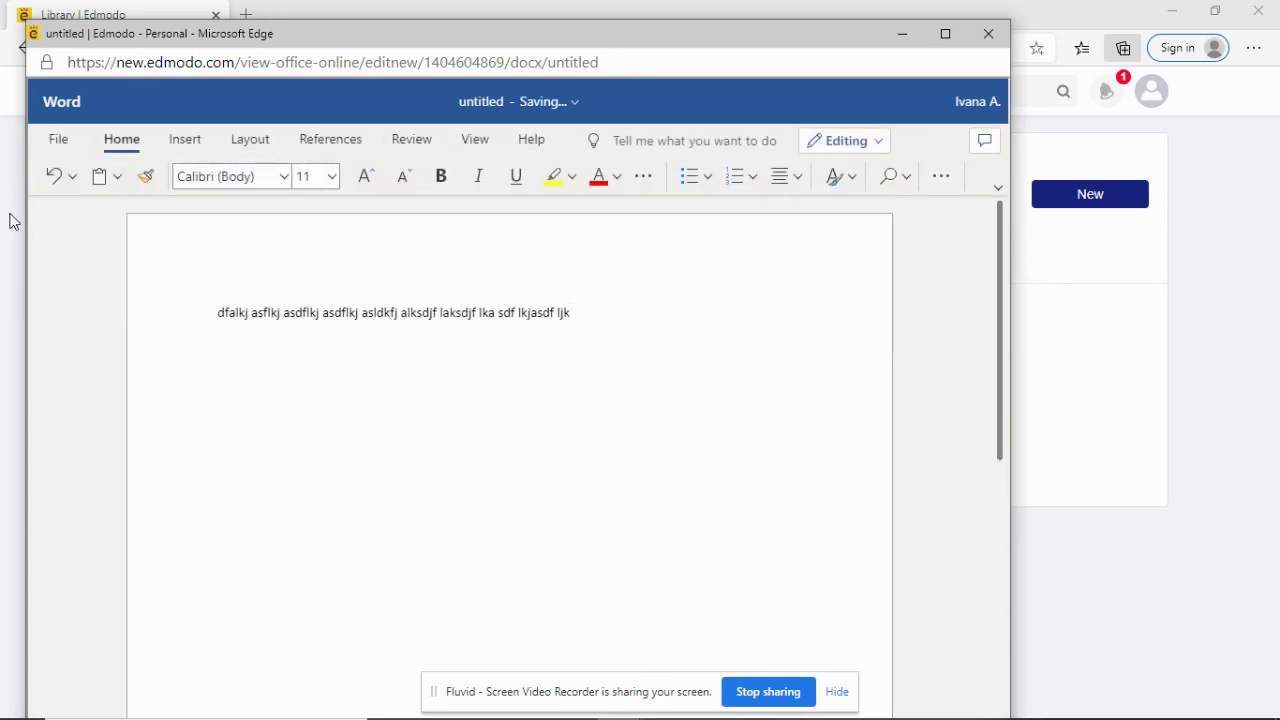
click(988, 34)
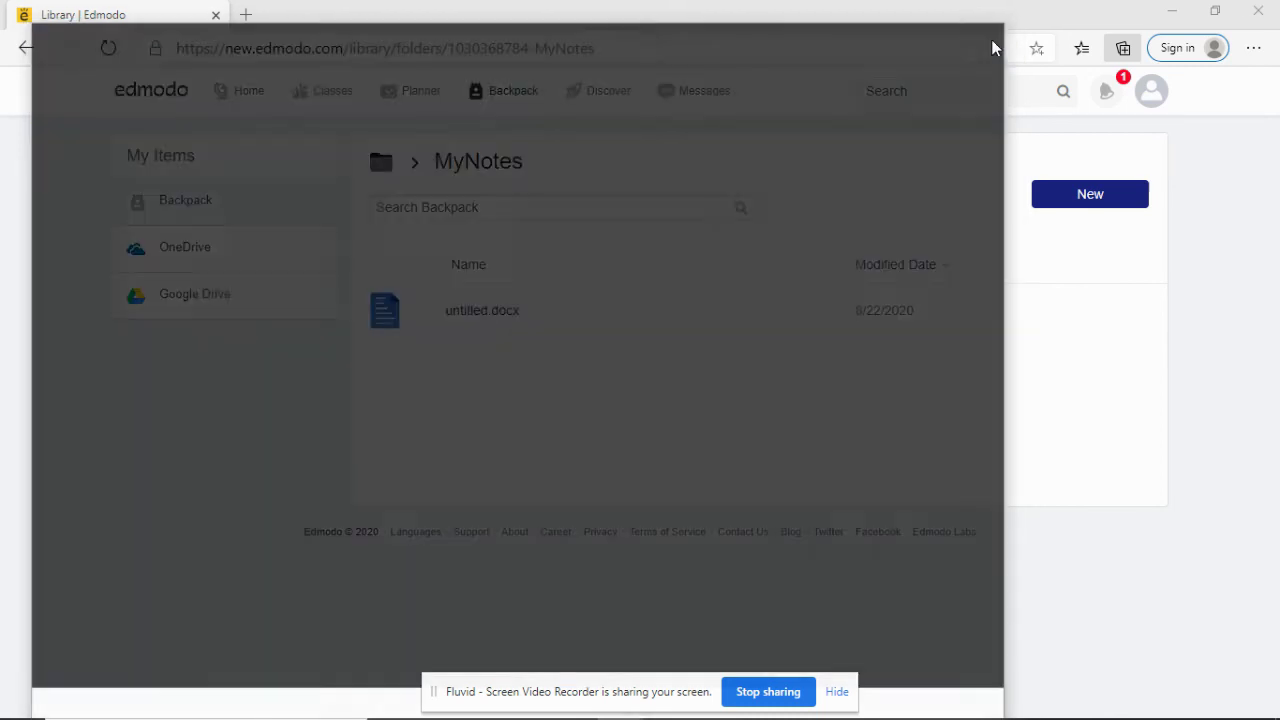